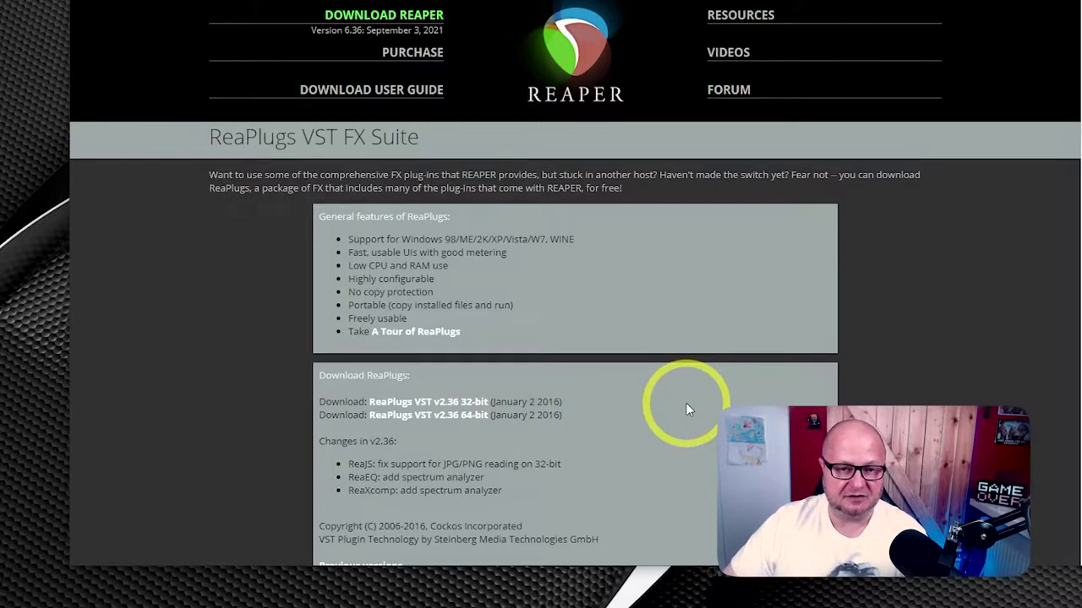
Download the 64-bit ReaPlugs VST v2.36 installer and launch it
left_click(440, 420)
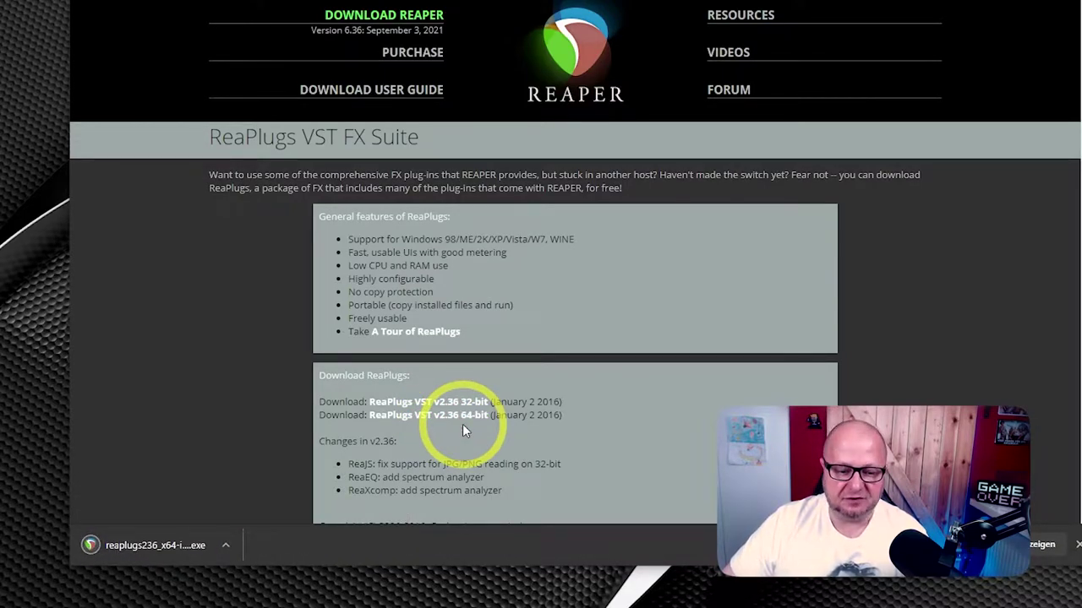
left_click(225, 547)
left_click(244, 569)
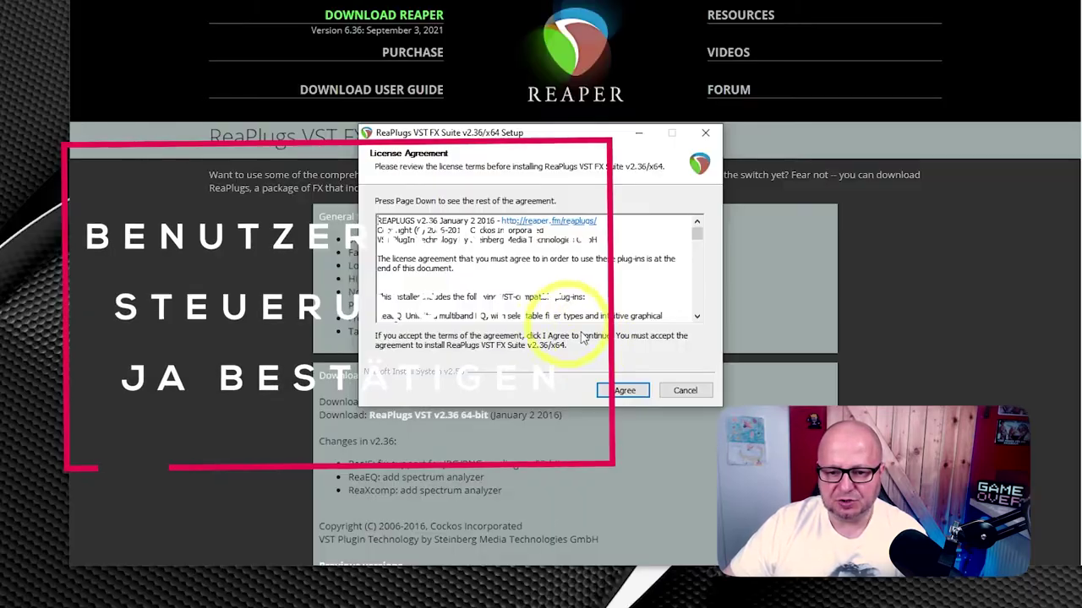
Accept the license and install ReaPlugs with the Normal component set in C:\Program Files\VSTPlugins\ReaPlugs, closing the finished setup
left_click(623, 390)
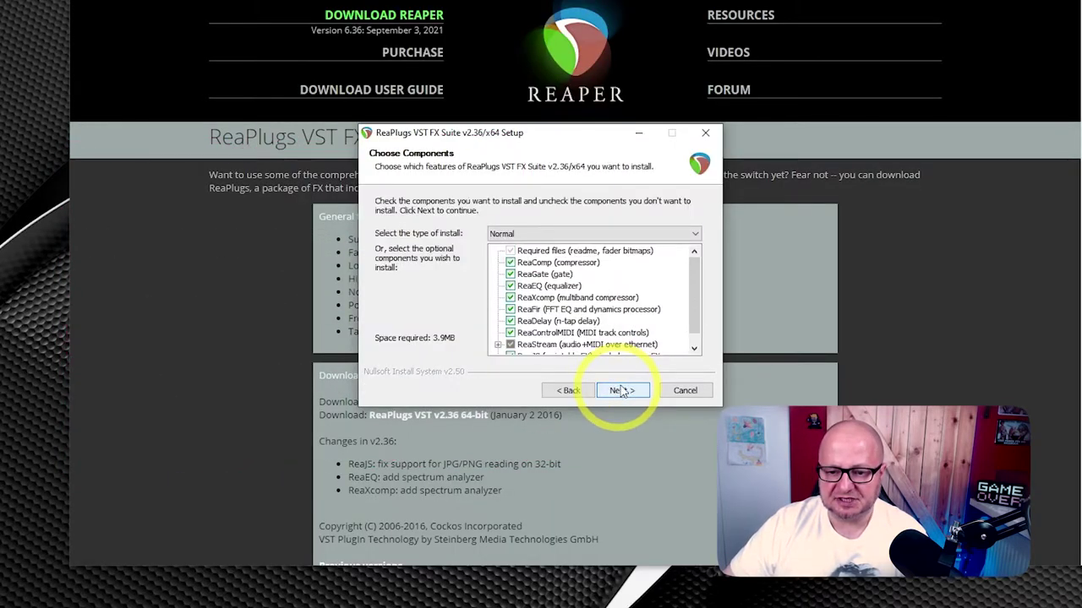
scroll(693, 263, "down", 1)
scroll(693, 264, "up", 1)
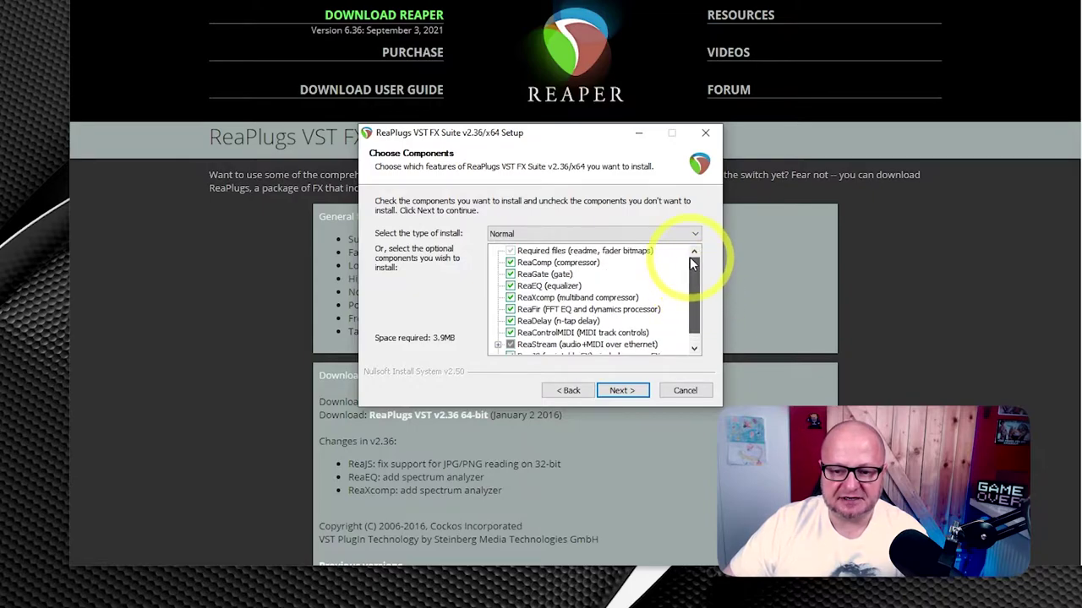
mouse_move(691, 265)
left_mouse_down()
mouse_move(693, 289)
mouse_move(694, 262)
left_mouse_up()
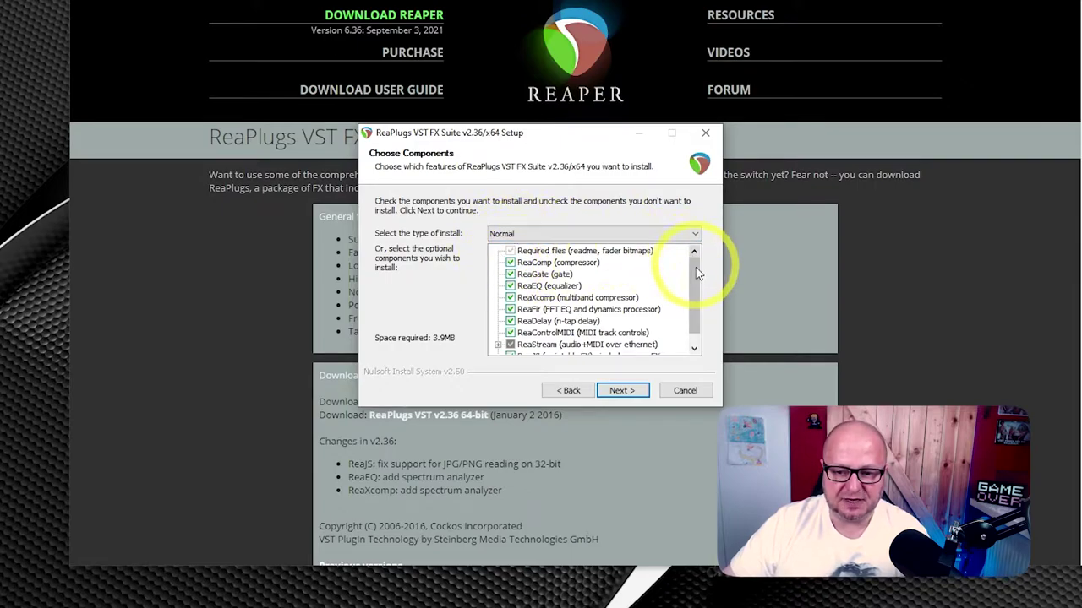
left_click_drag(694, 264, 695, 278)
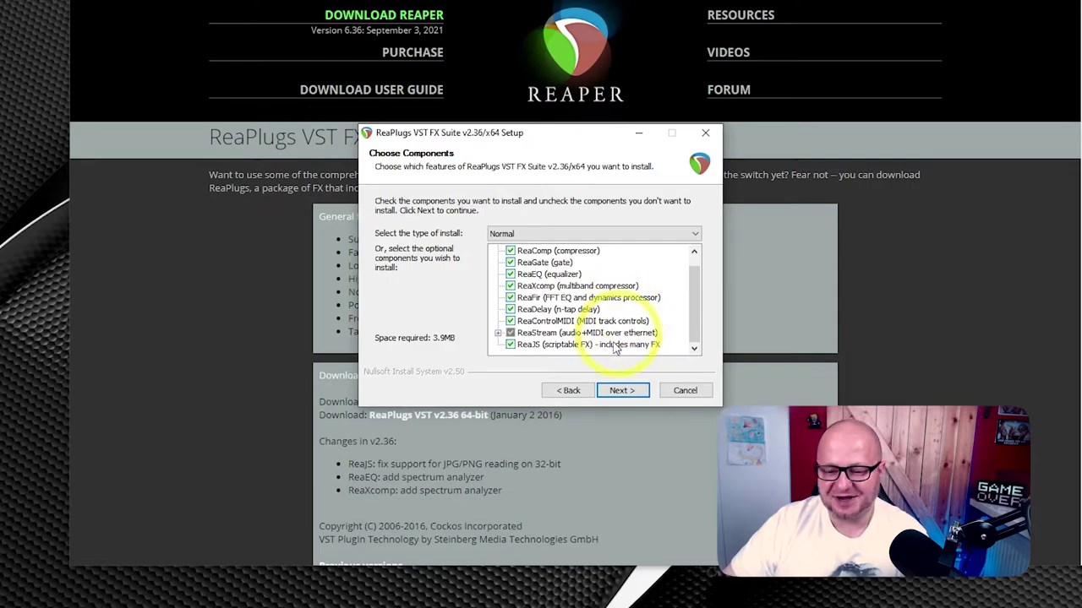
left_click(622, 390)
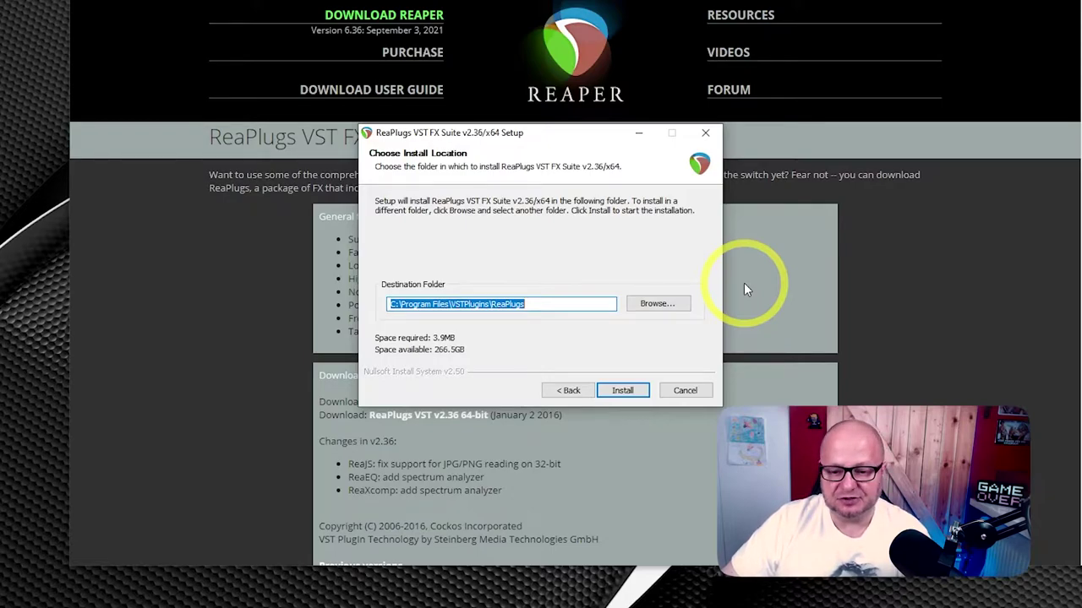
left_click(617, 391)
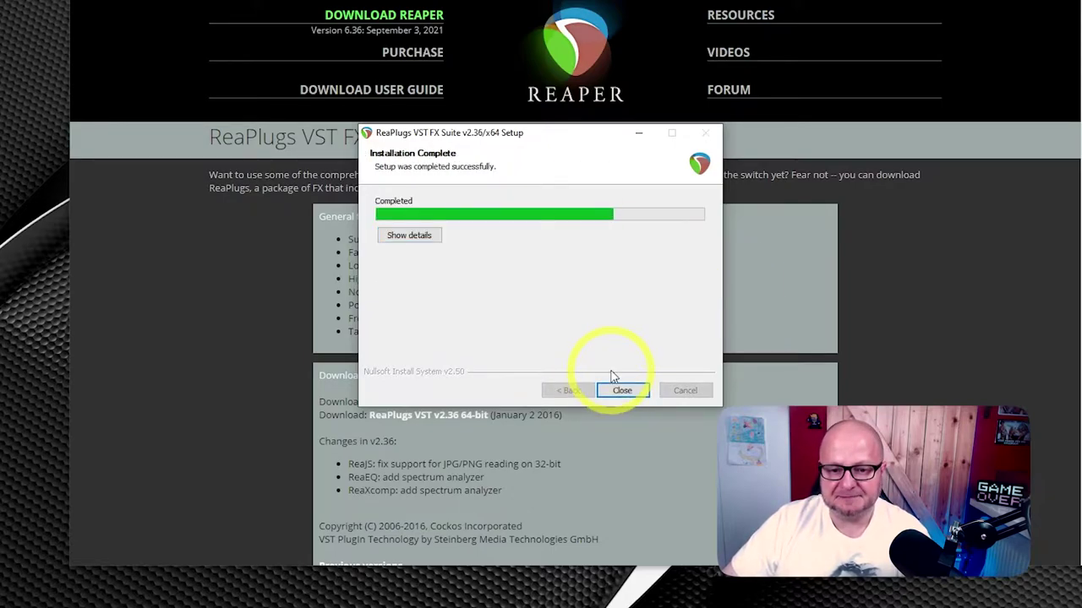
left_click(622, 391)
Move the browser window off the desktop and launch OBS Portable
left_click(592, 316)
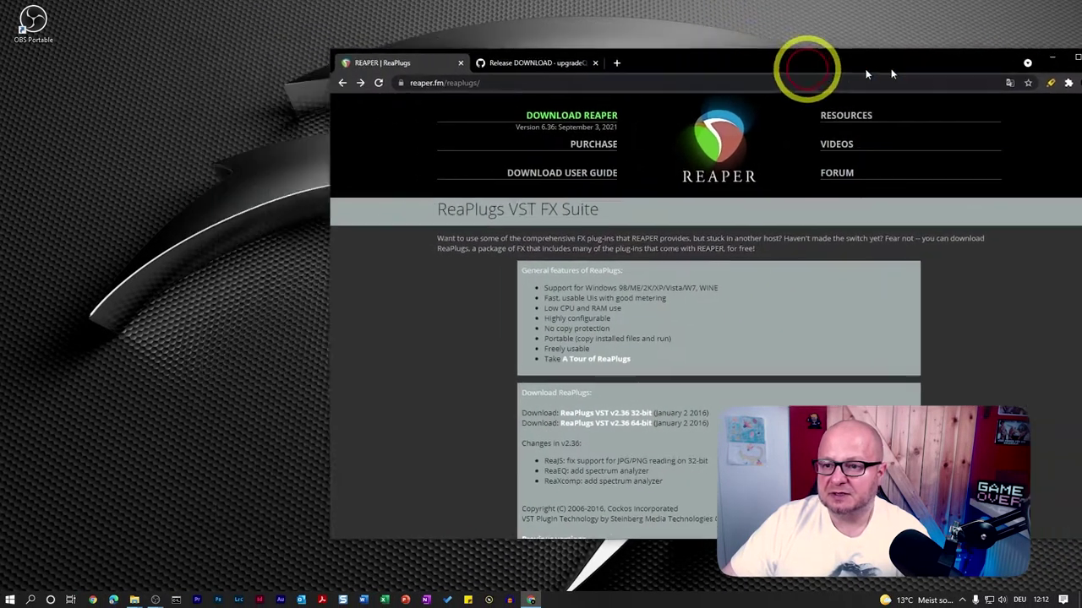
left_click_drag(891, 74, 1081, 75)
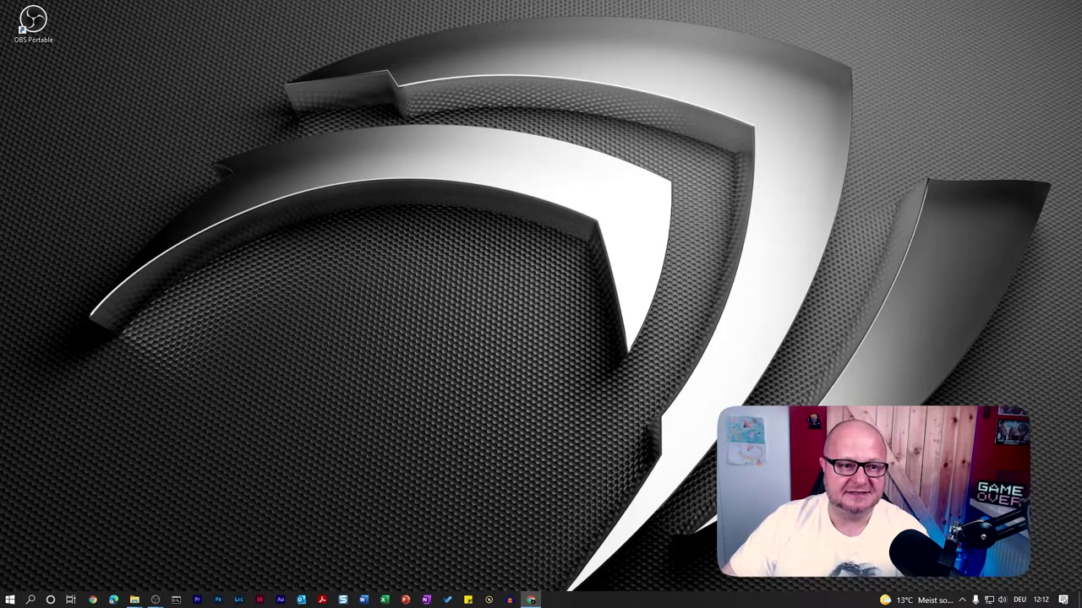
left_click(32, 25)
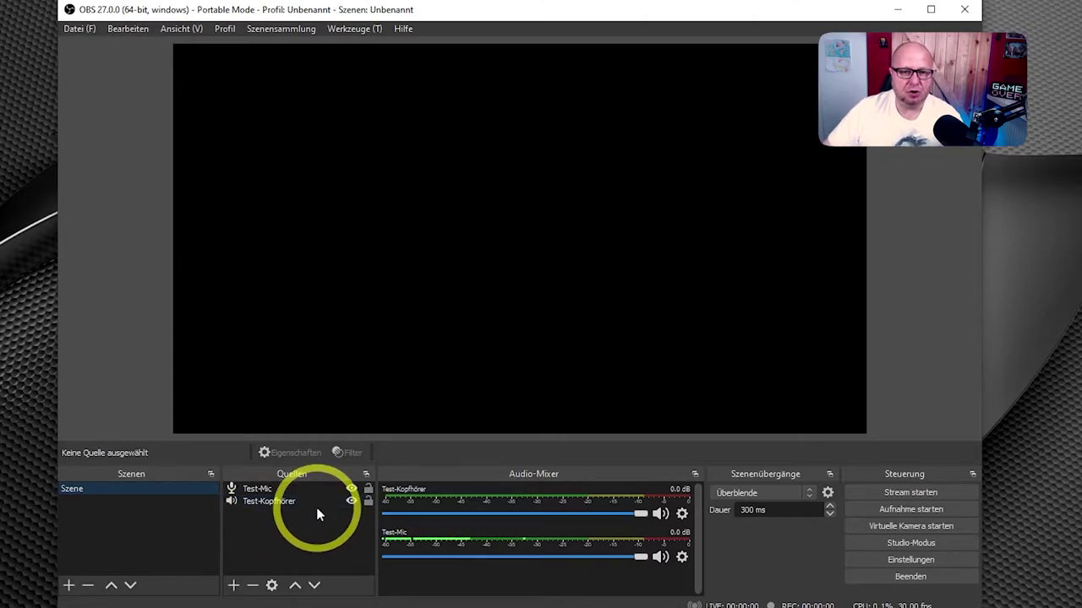
Set the audio monitoring device to TestKopfhörer (2- USB Audio Device) in the settings and save
left_click(894, 561)
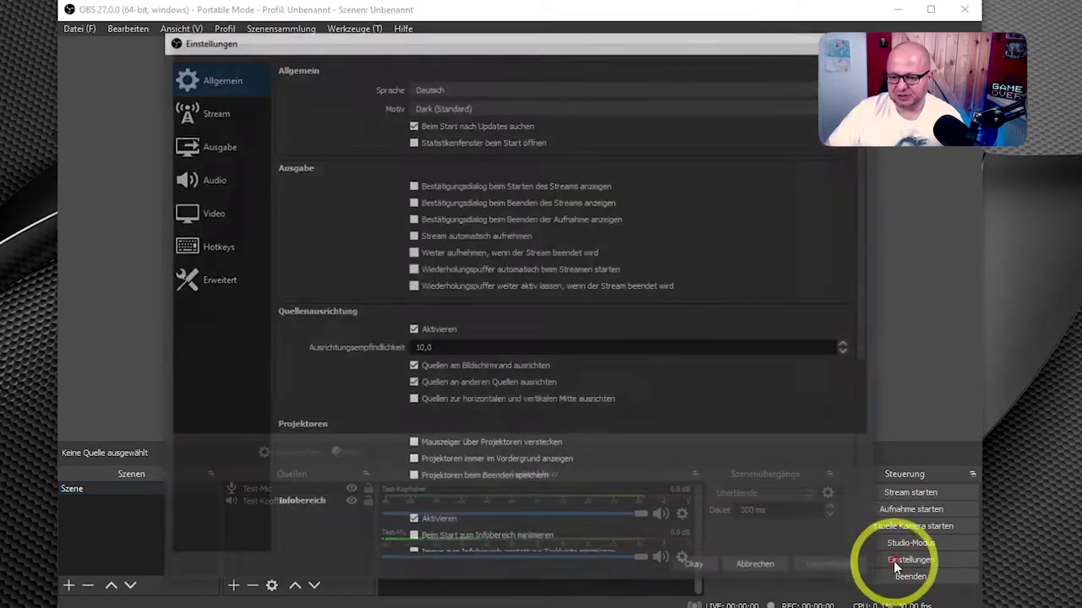
left_click(196, 185)
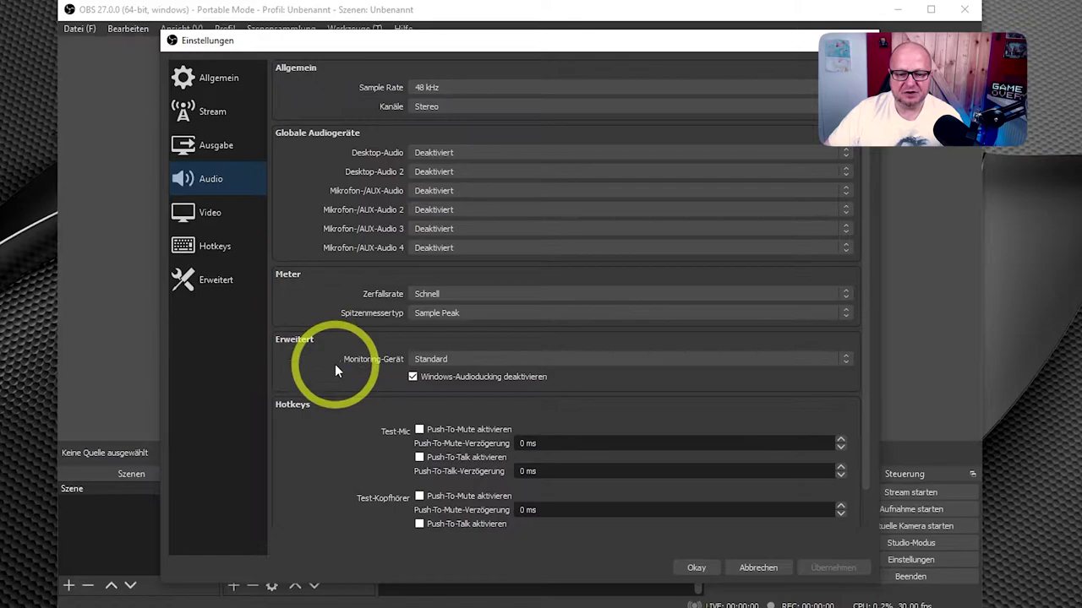
left_click(444, 359)
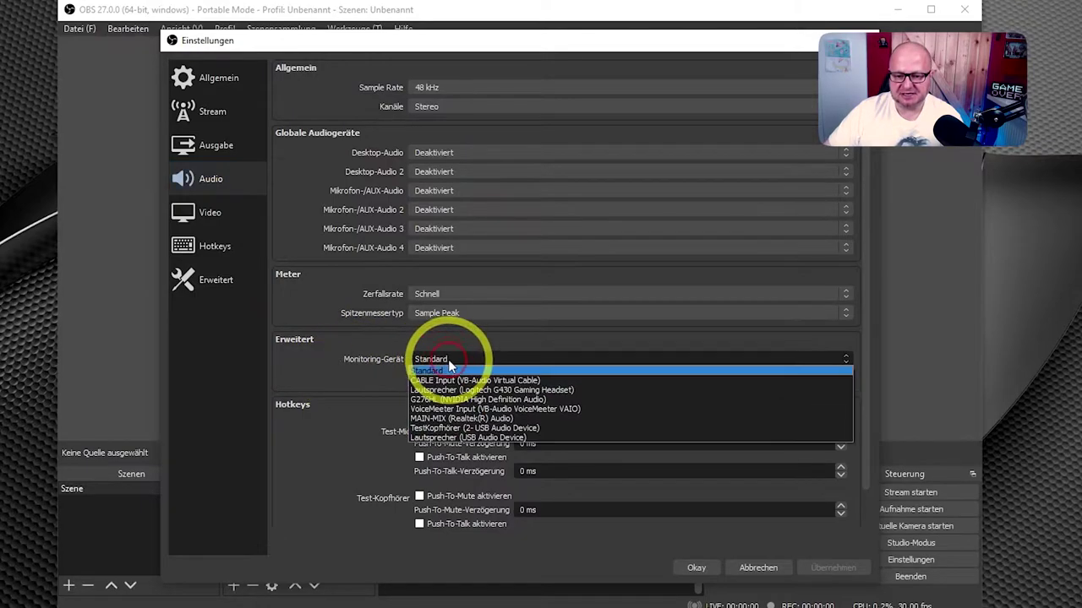
left_click(575, 428)
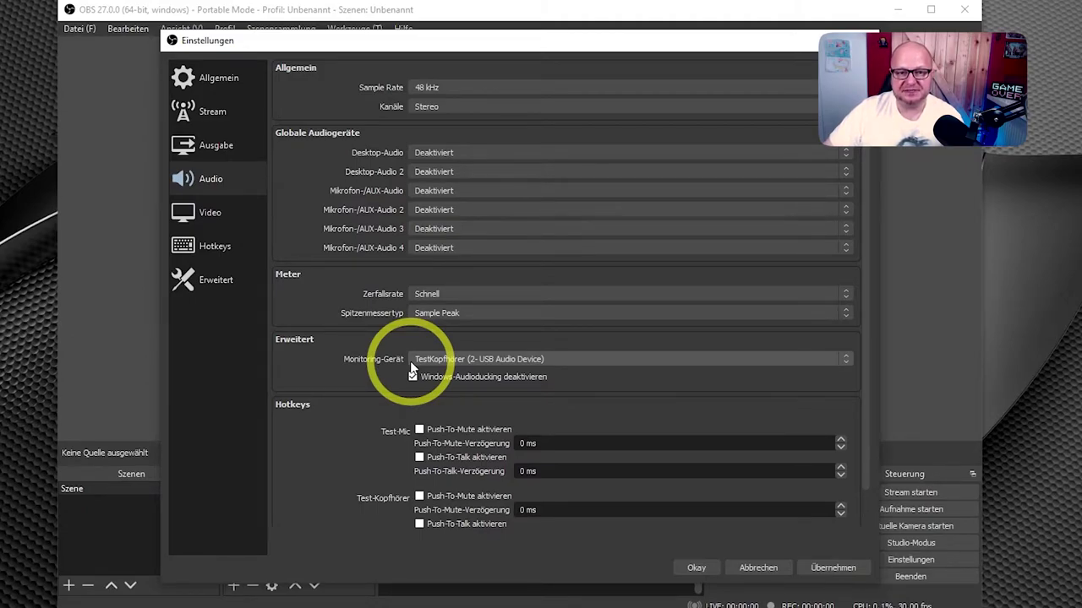
left_click(696, 568)
Set audio monitoring for the Test-Mic source to Monitor und Ausgabe in the advanced audio properties
left_click(683, 560)
left_click(753, 546)
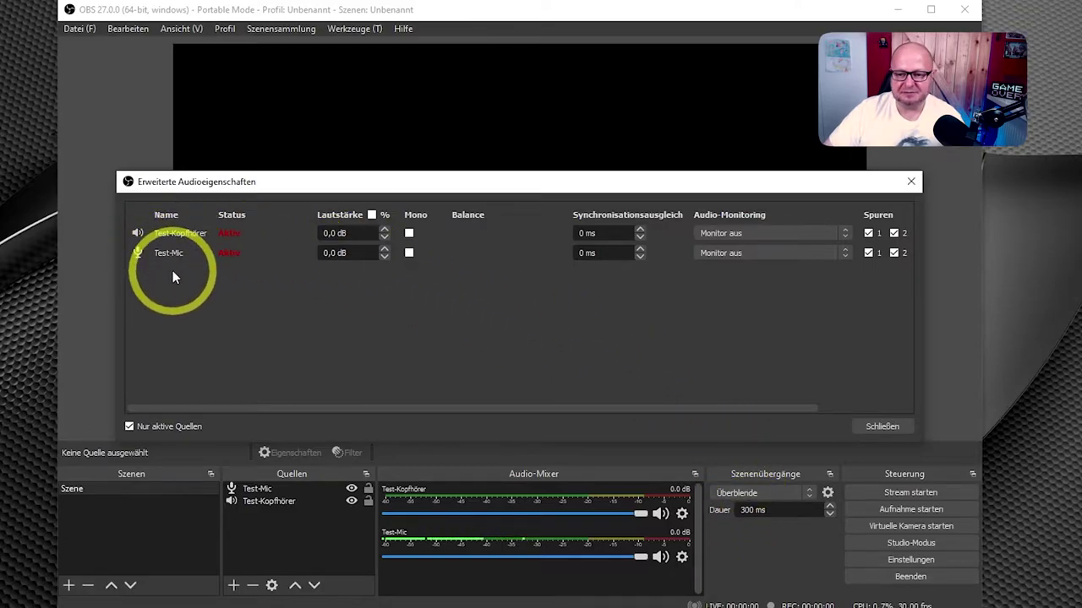
left_click(752, 253)
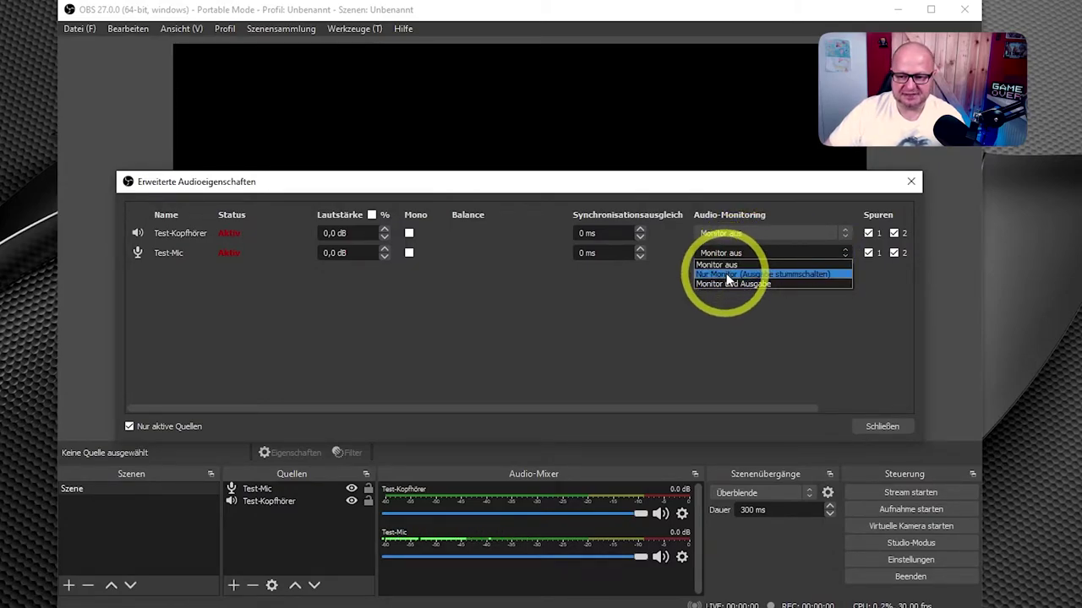
left_click(806, 283)
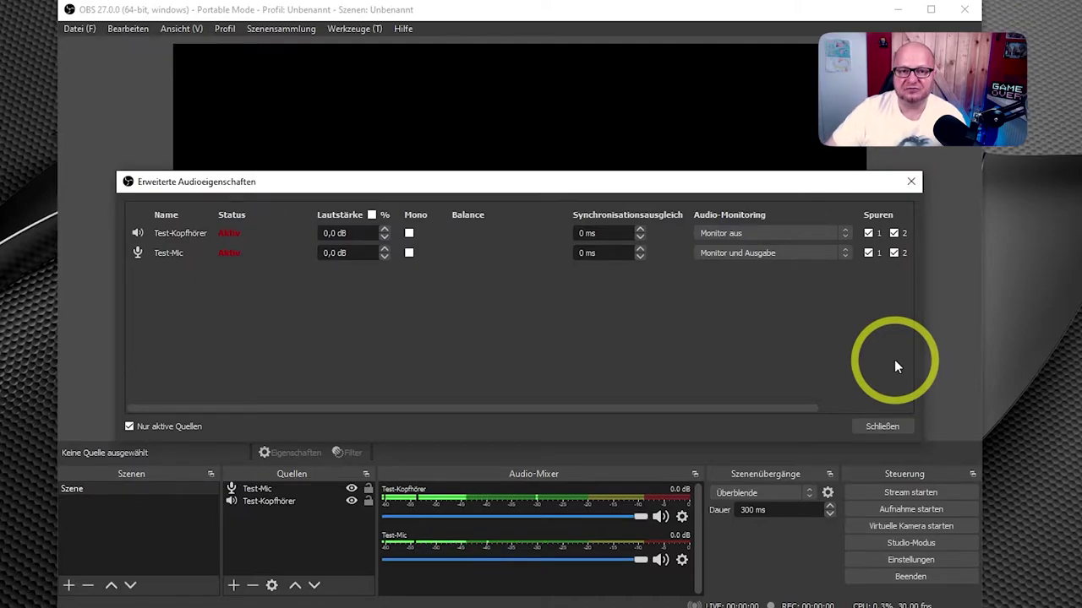
left_click(899, 424)
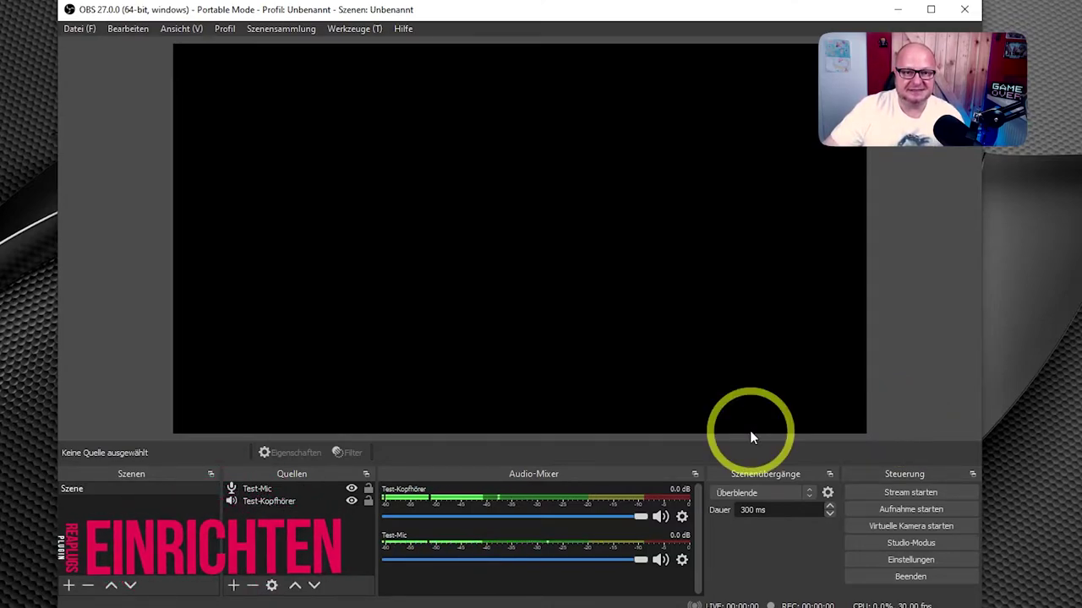
Add a VST-2.x-Plugin audio filter named Echo to the Test-Mic source
left_click(254, 489)
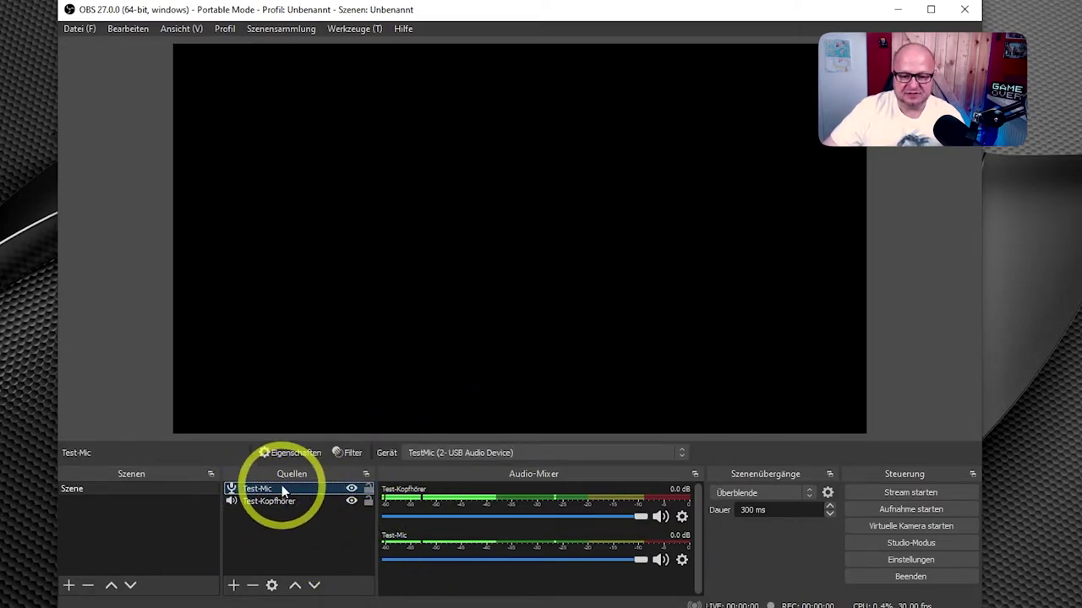
left_click(339, 458)
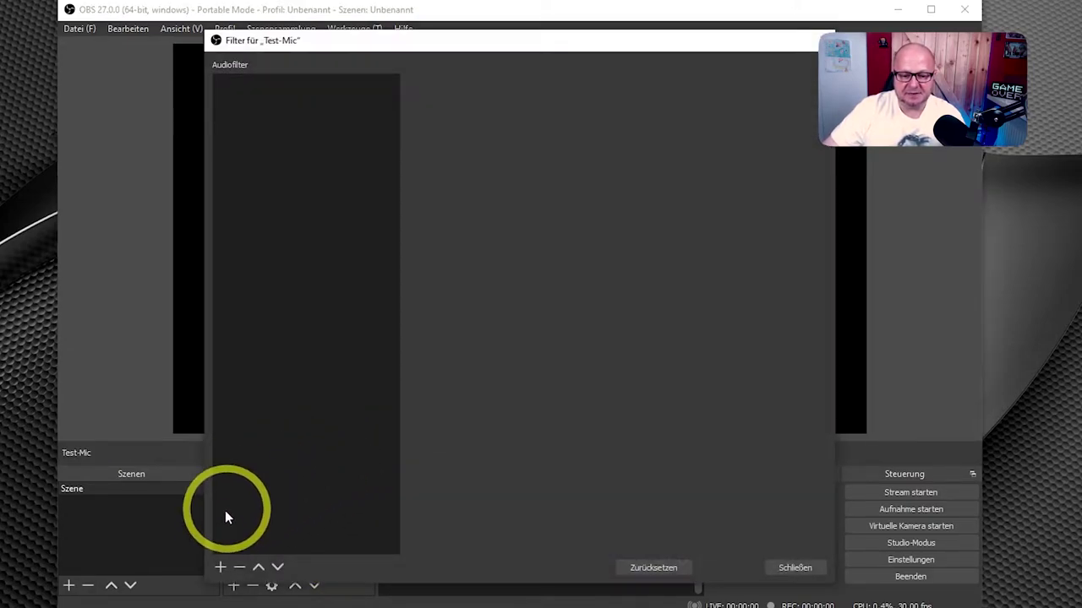
left_click(219, 568)
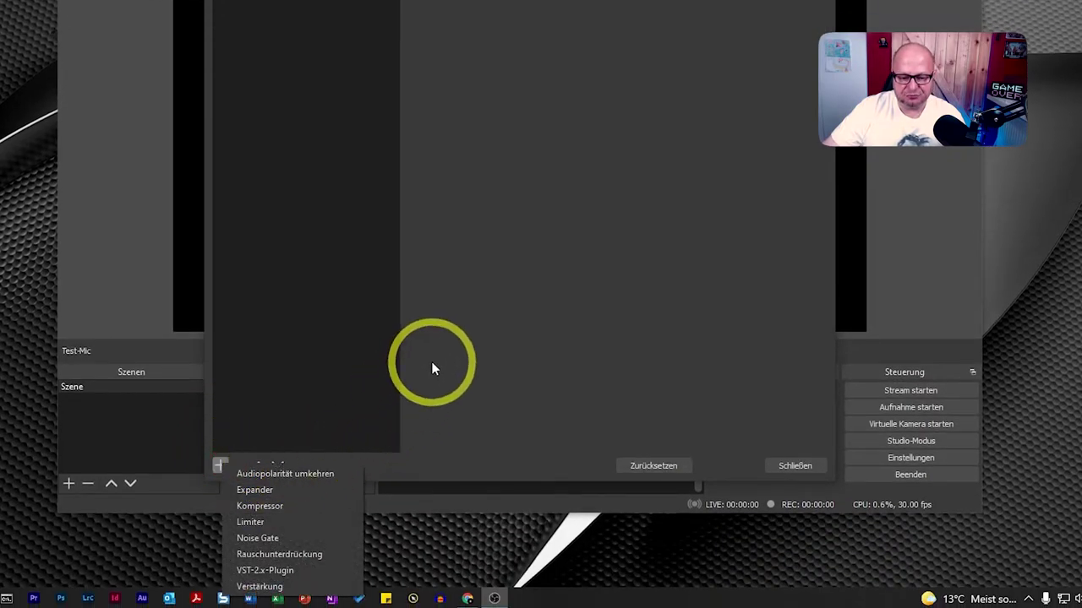
left_click(258, 572)
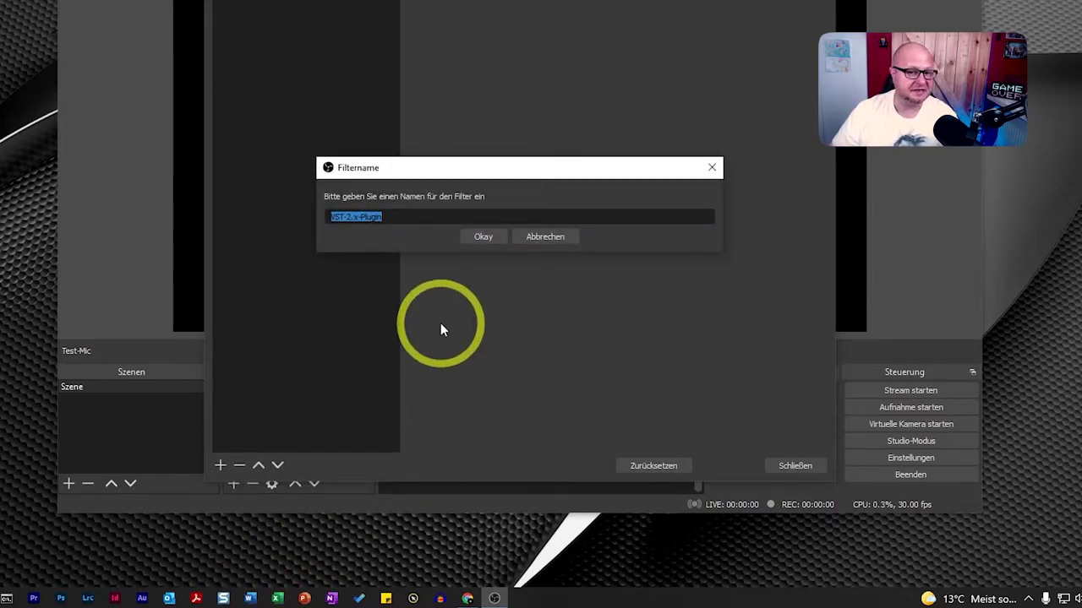
type("Echo")
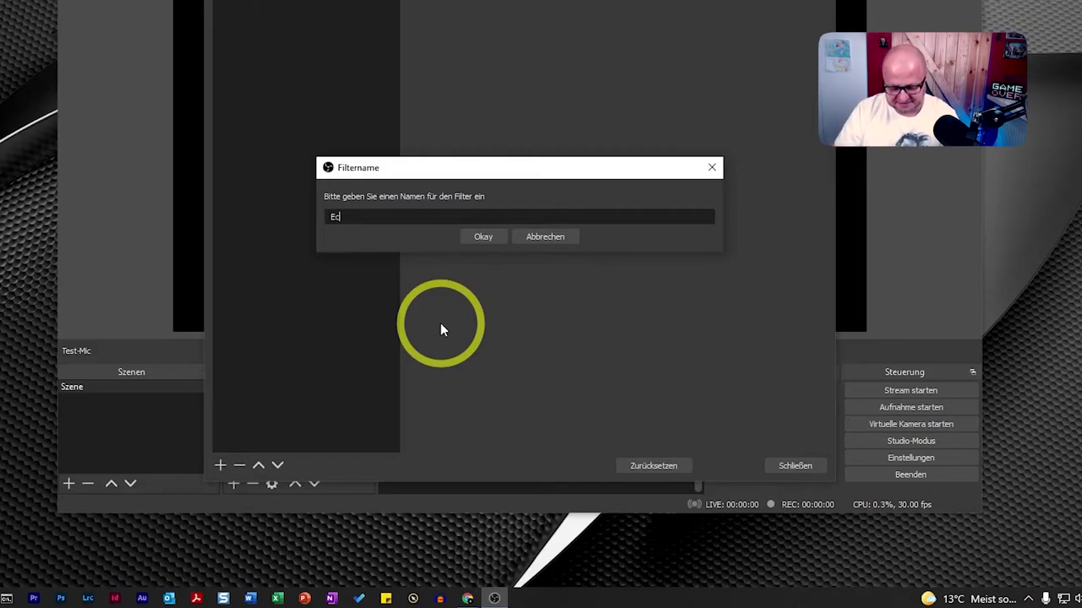
left_click(475, 238)
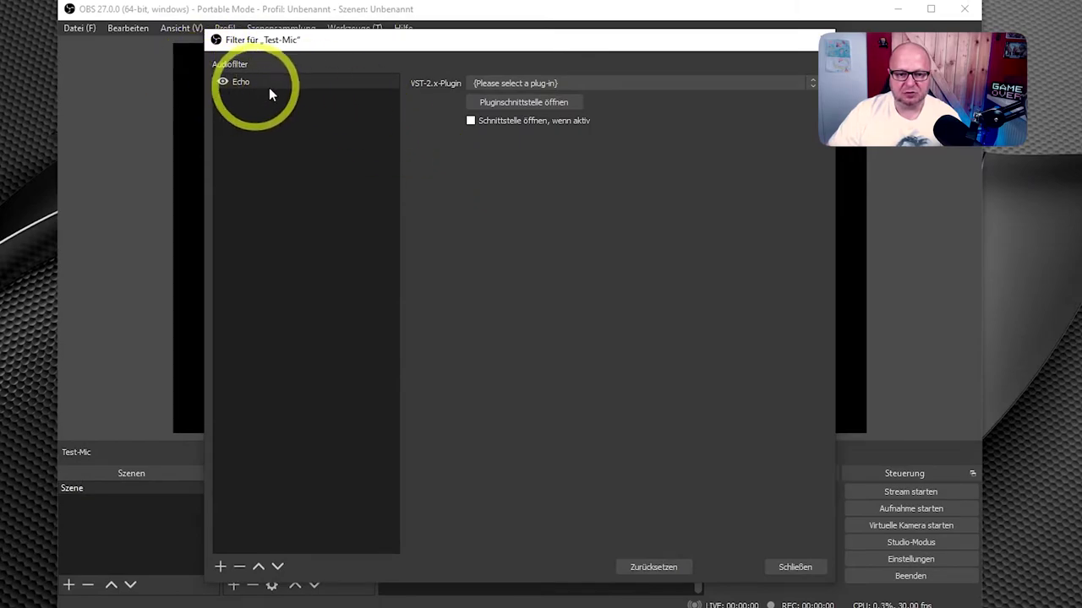
Assign the reajs plug-in to the Echo filter and open its plug-in interface
left_click(595, 79)
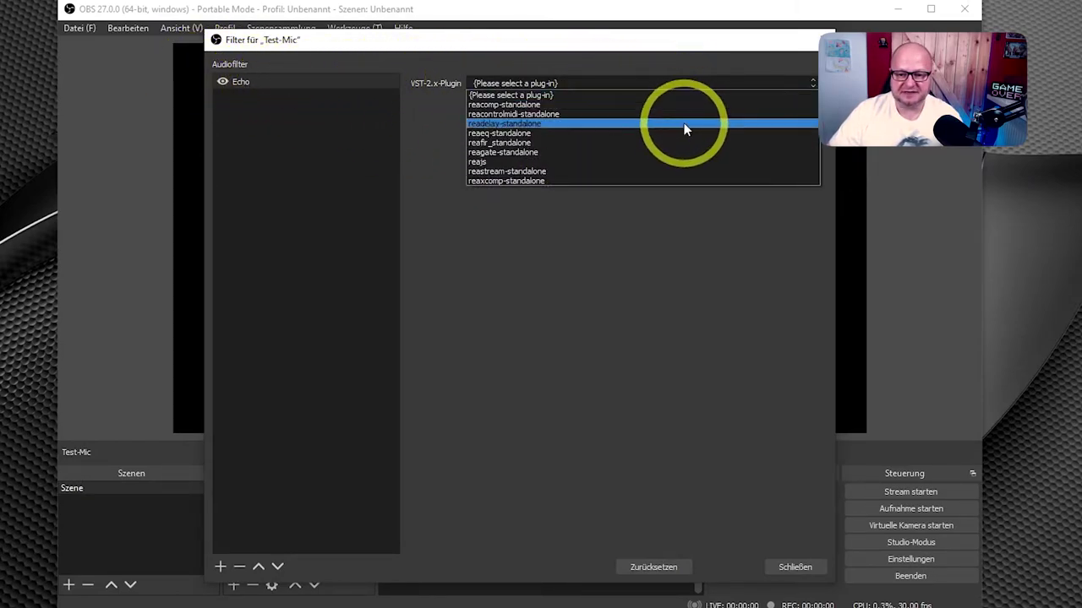
left_click(596, 162)
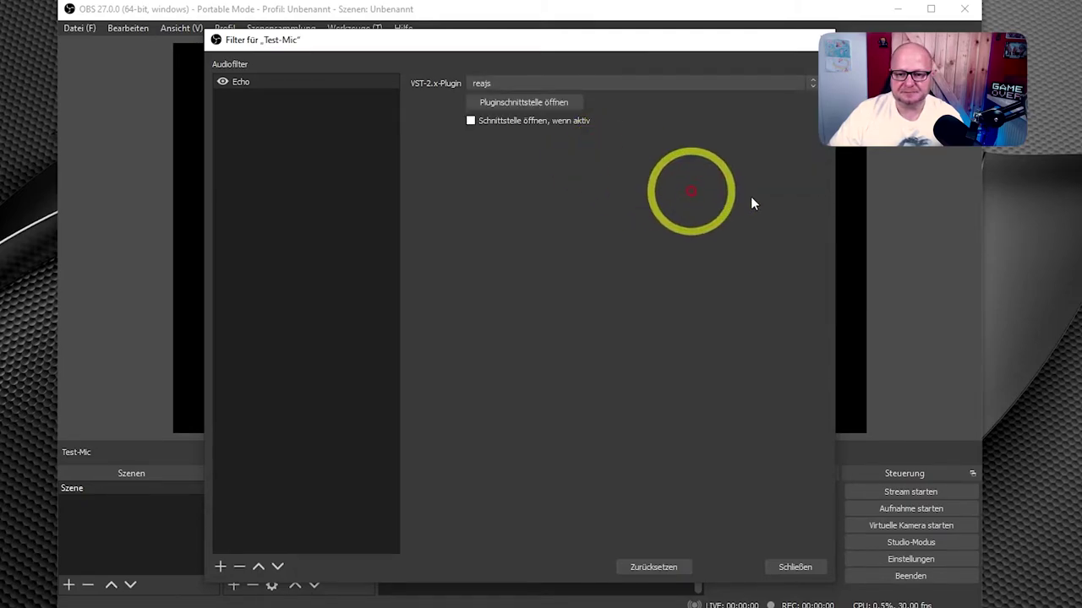
left_click(542, 103)
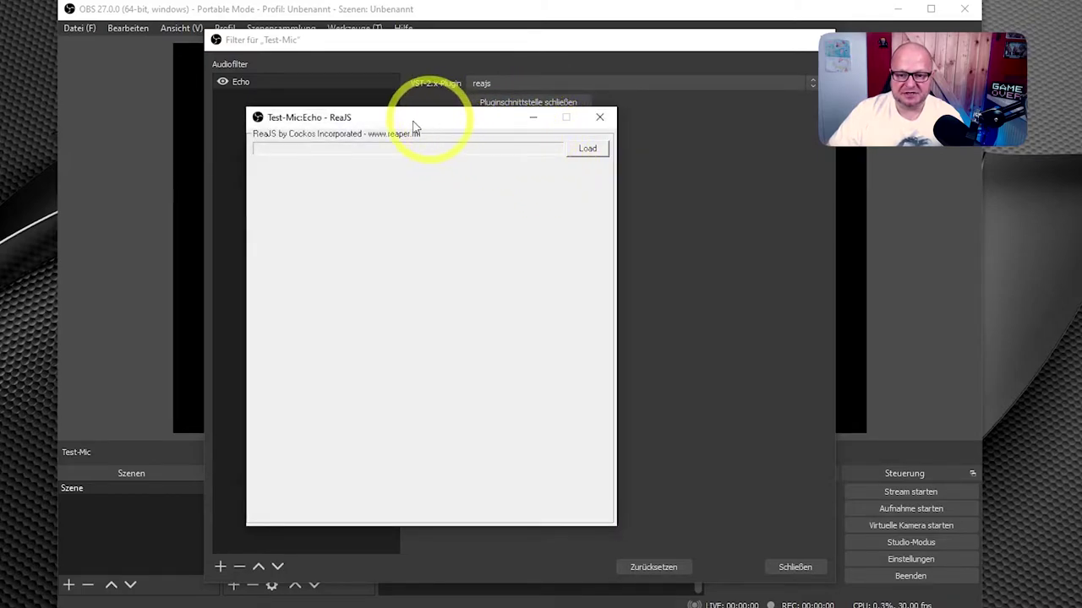
Load the delay_chfun effect from the delay category into ReaJS
left_click(588, 148)
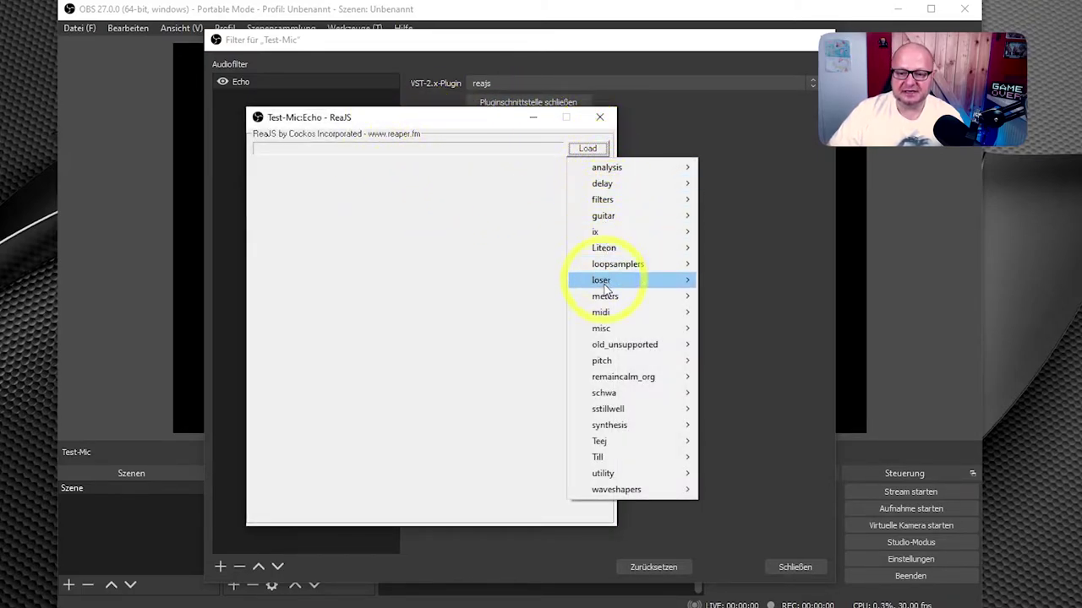
mouse_move(614, 475)
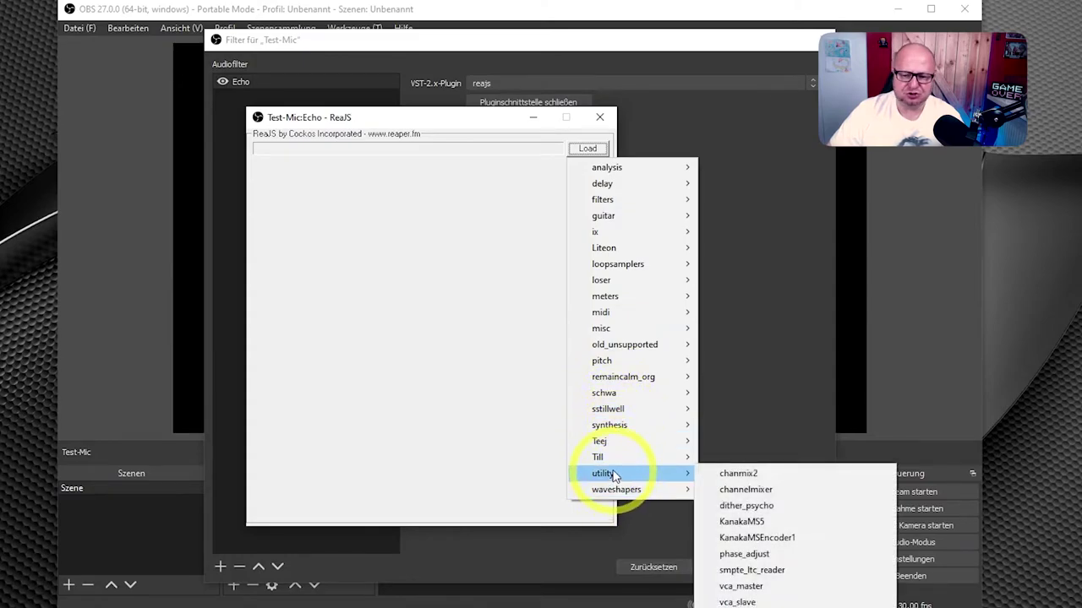
mouse_move(617, 225)
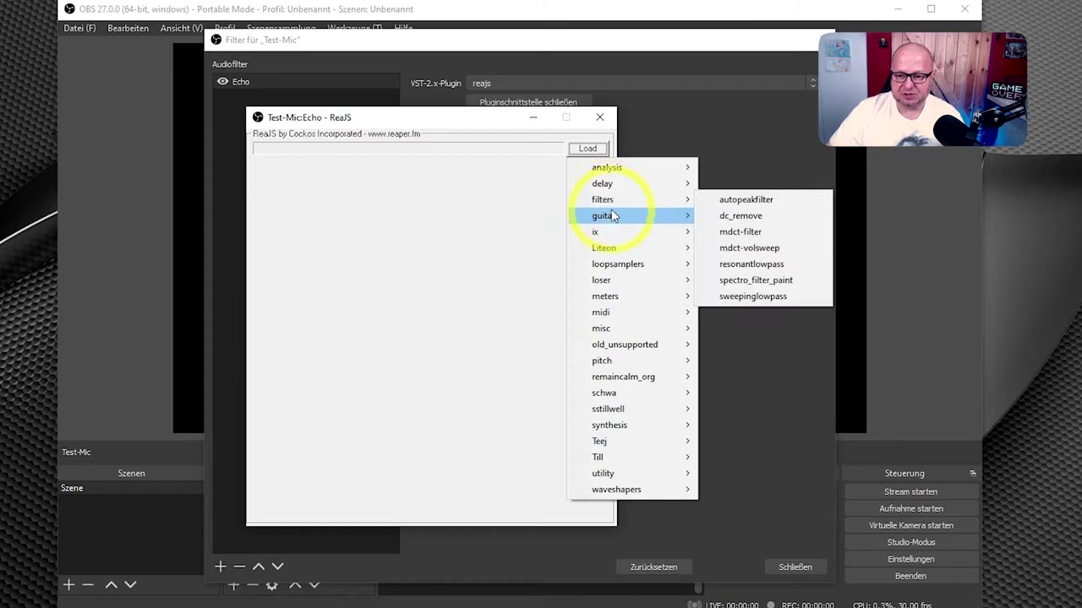
mouse_move(610, 188)
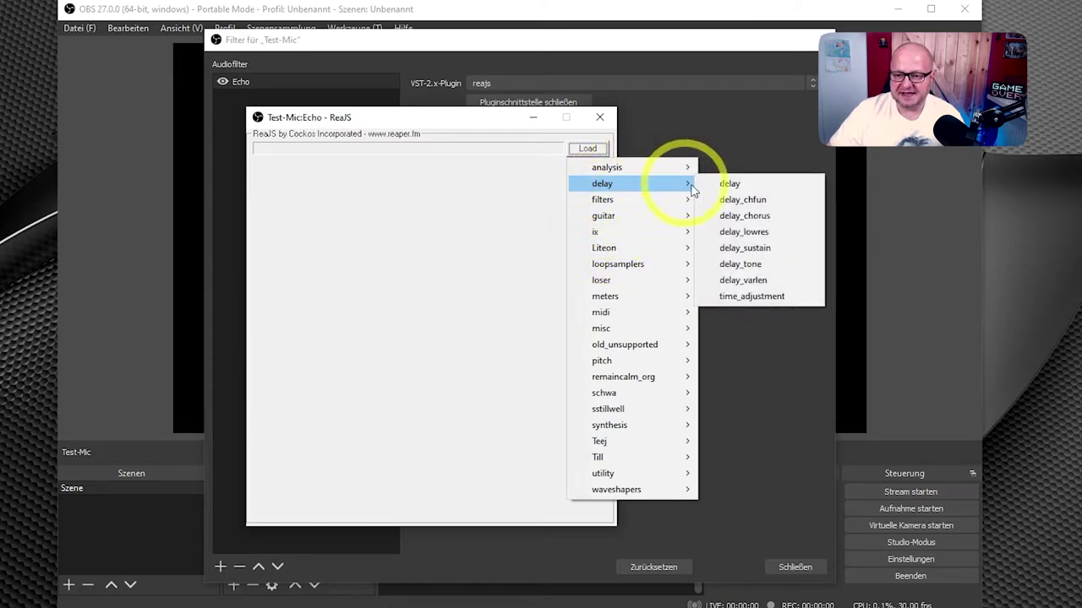
left_click(779, 208)
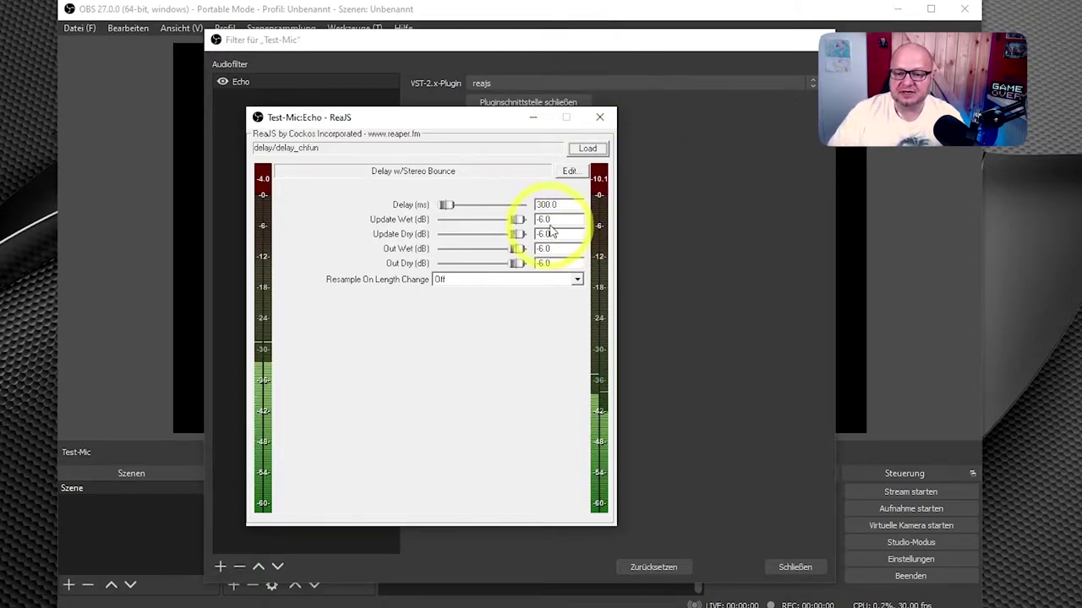
Set the delay time of the echo effect to 150 ms
left_click(447, 204)
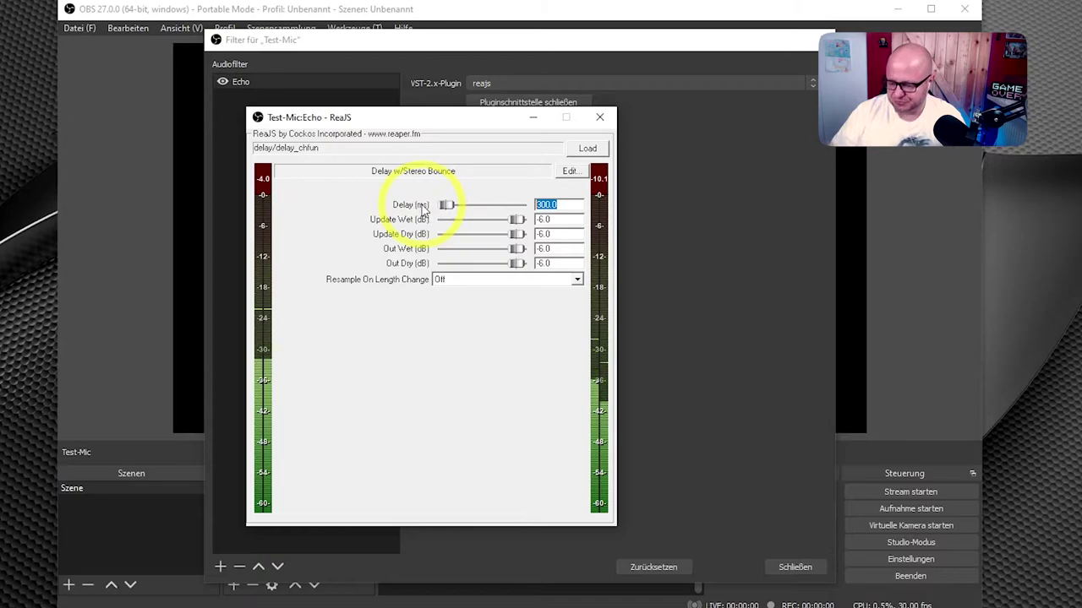
type("150")
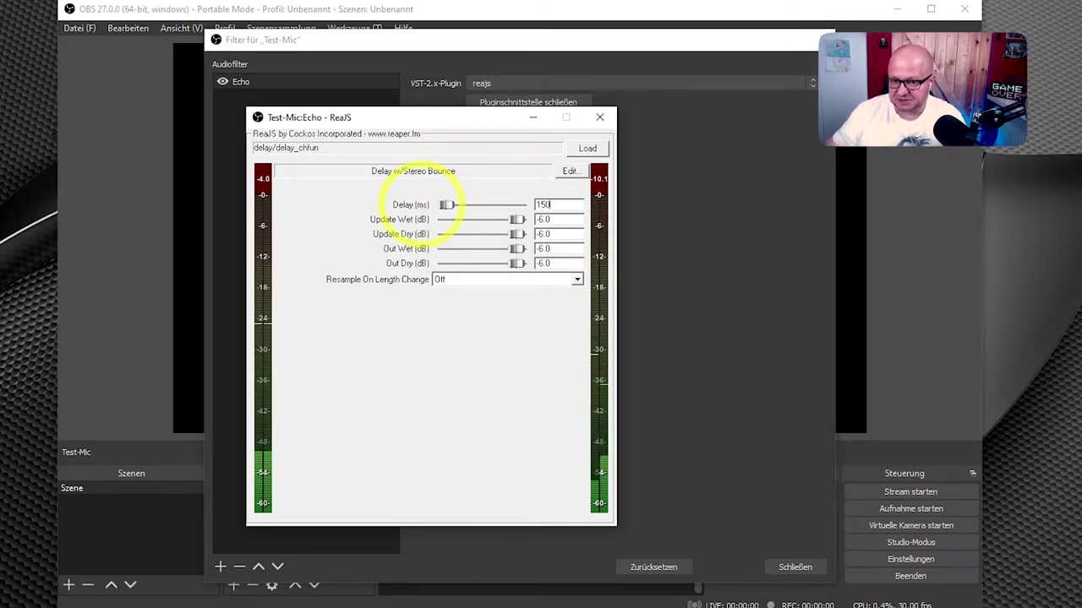
left_click(404, 402)
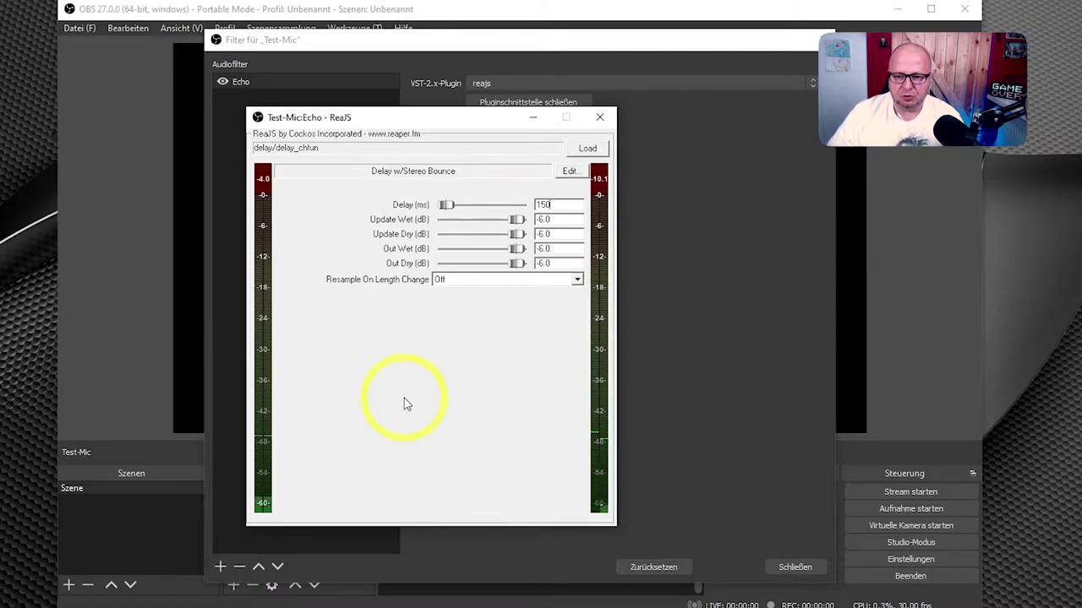
Set the echo effect's delay time to 100 ms and close the ReaJS window
left_click_drag(559, 205, 524, 218)
type("100")
left_click(459, 366)
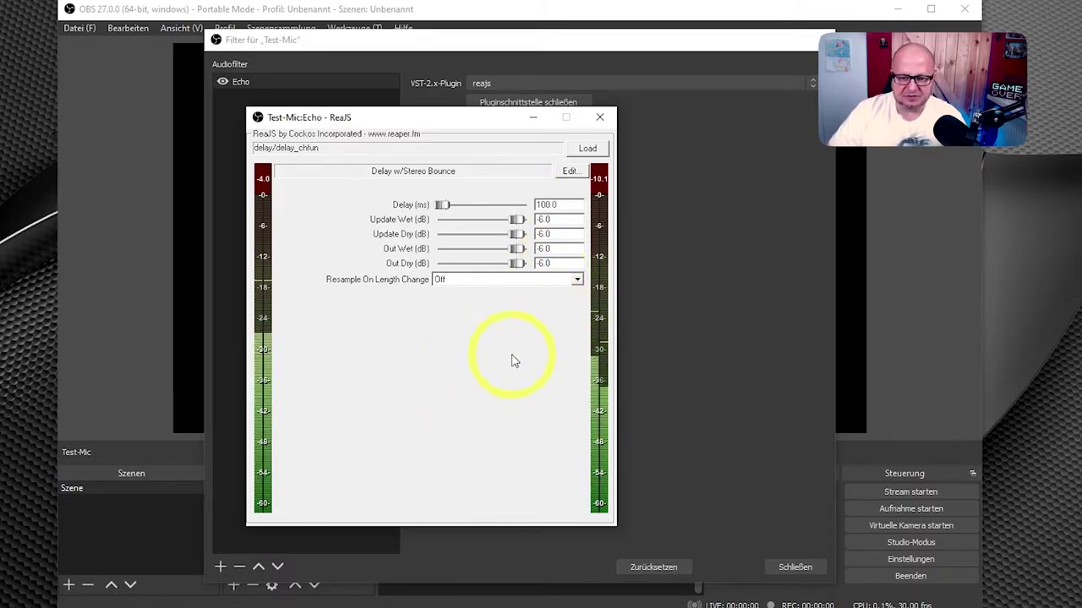
left_click(600, 120)
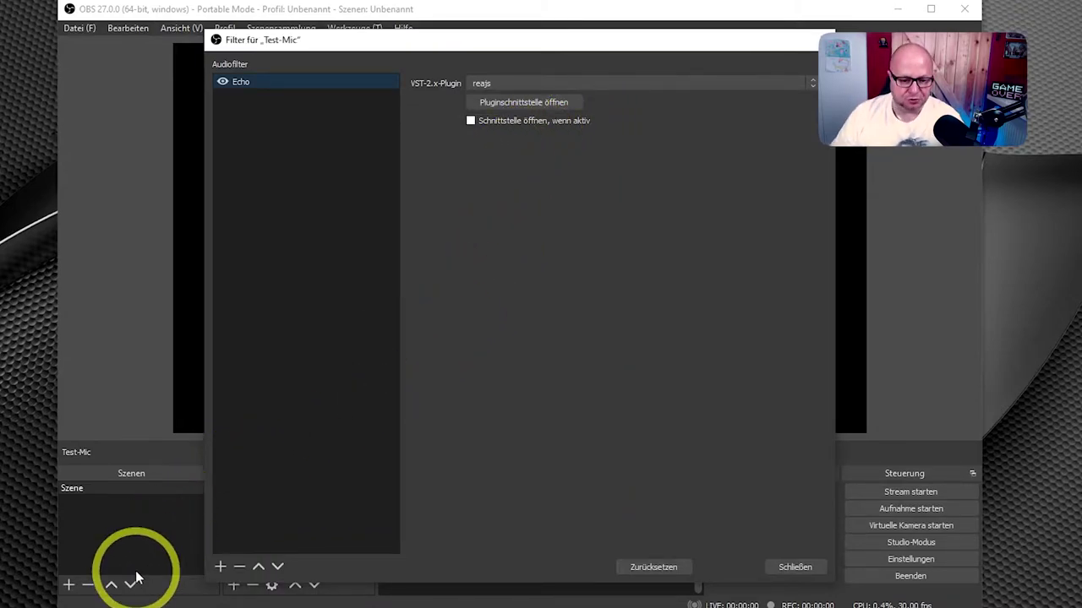
Add a second VST-2.x-Plugin audio filter named Pitch to the Test-Mic source and disable the Echo filter
left_click(220, 568)
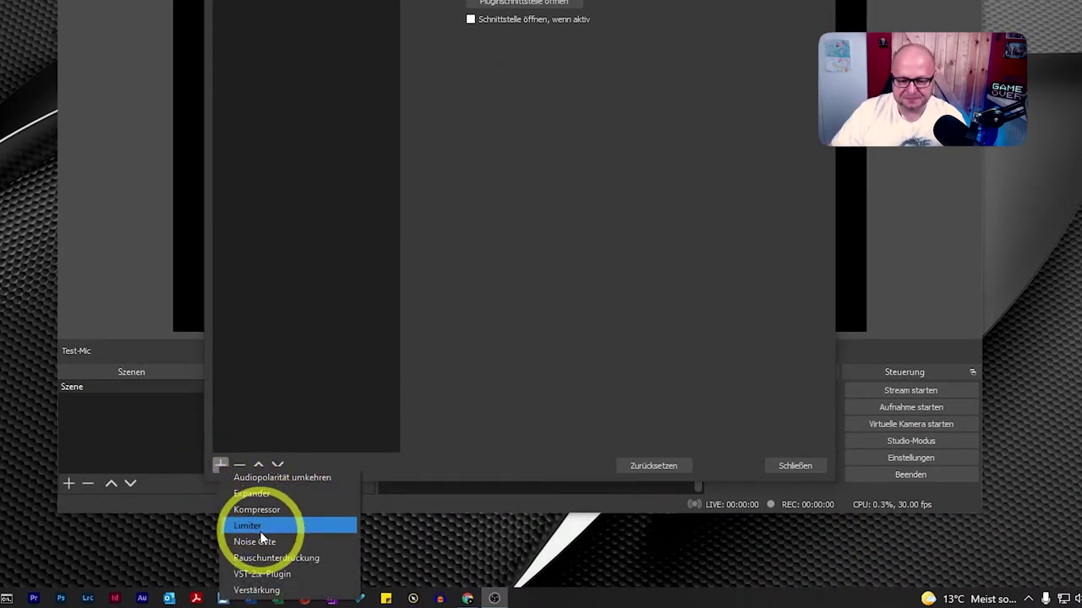
left_click(253, 575)
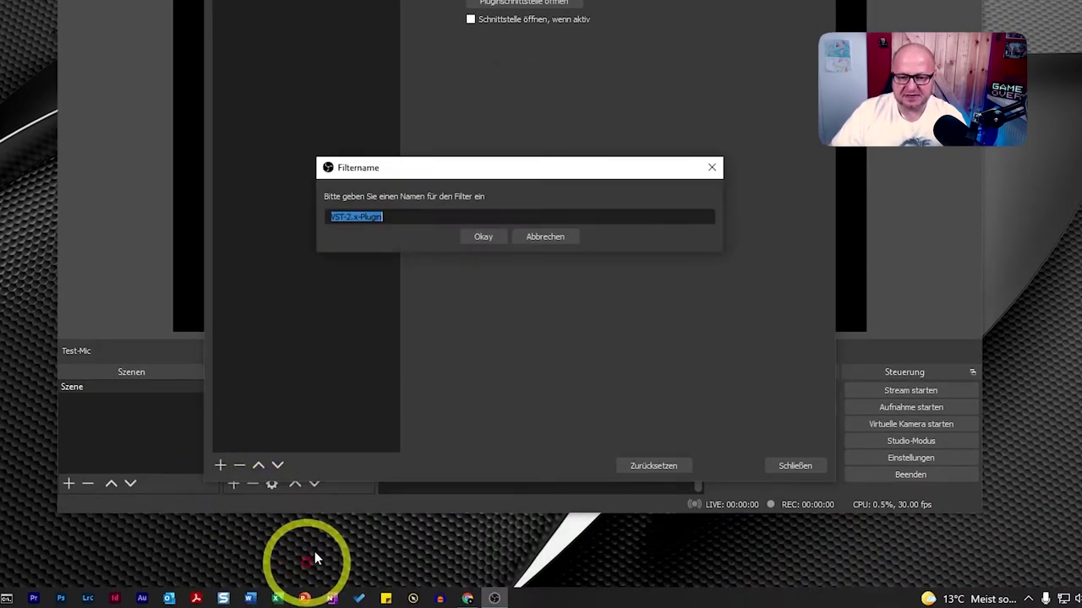
type("Pitch")
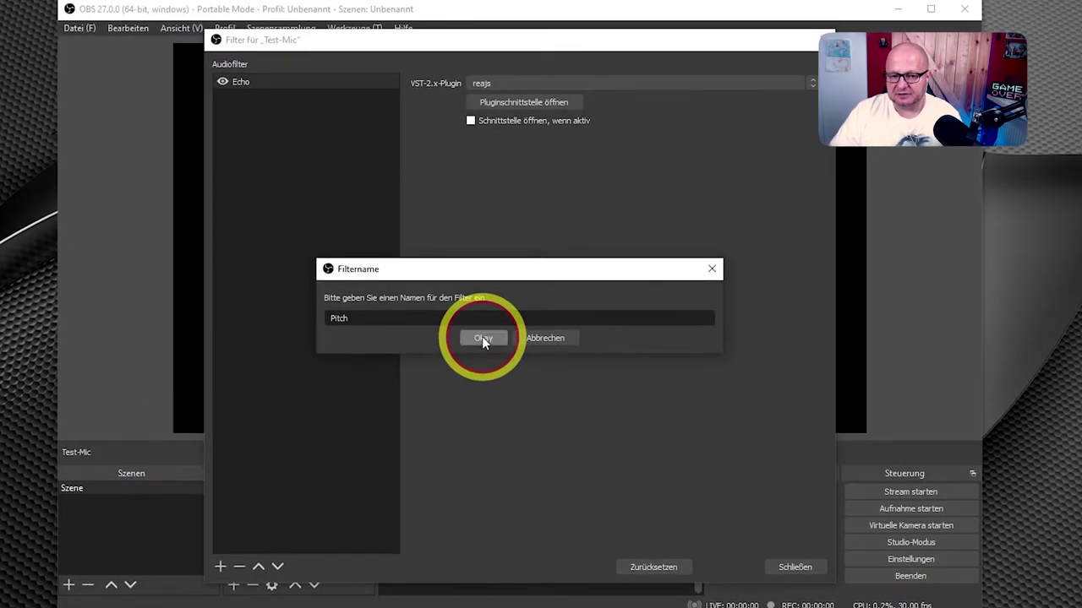
left_click(483, 237)
left_click(223, 85)
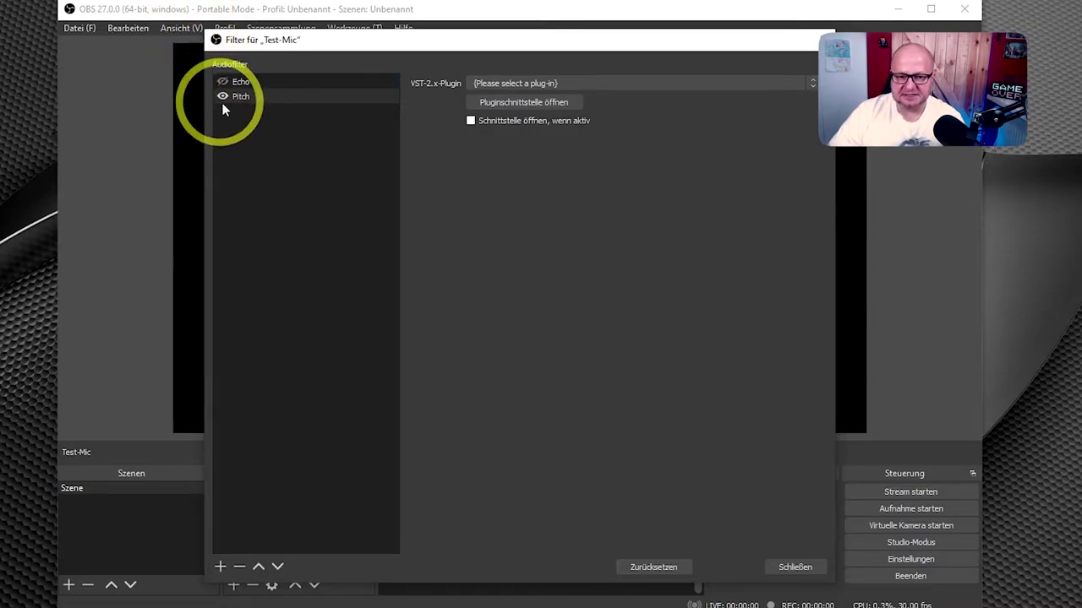
Assign the reajs plug-in to the Pitch filter and open its plug-in interface
left_click(307, 98)
left_click(574, 83)
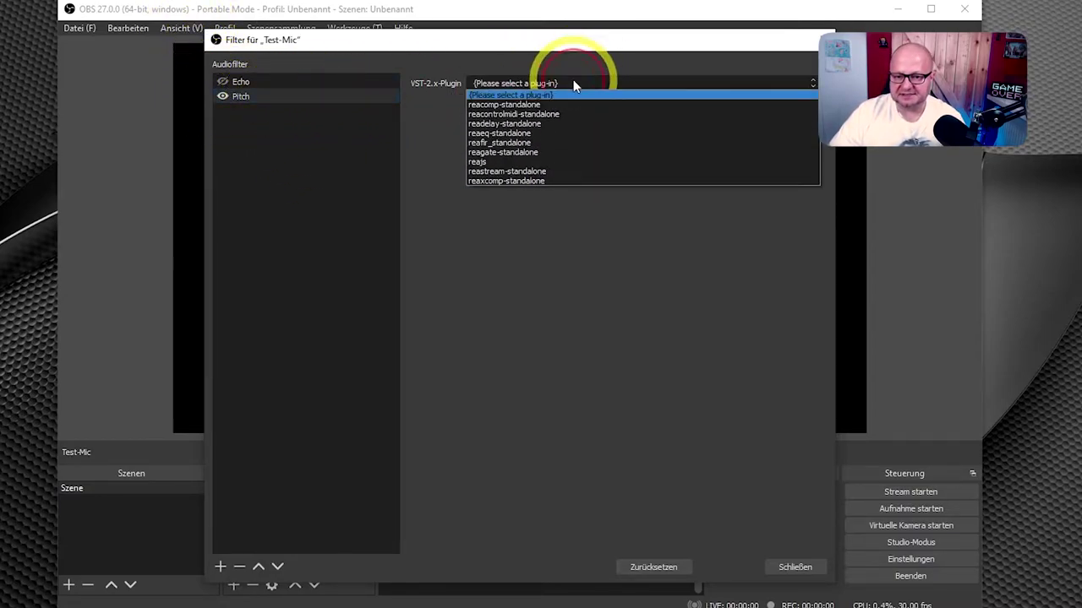
left_click(551, 160)
left_click(519, 103)
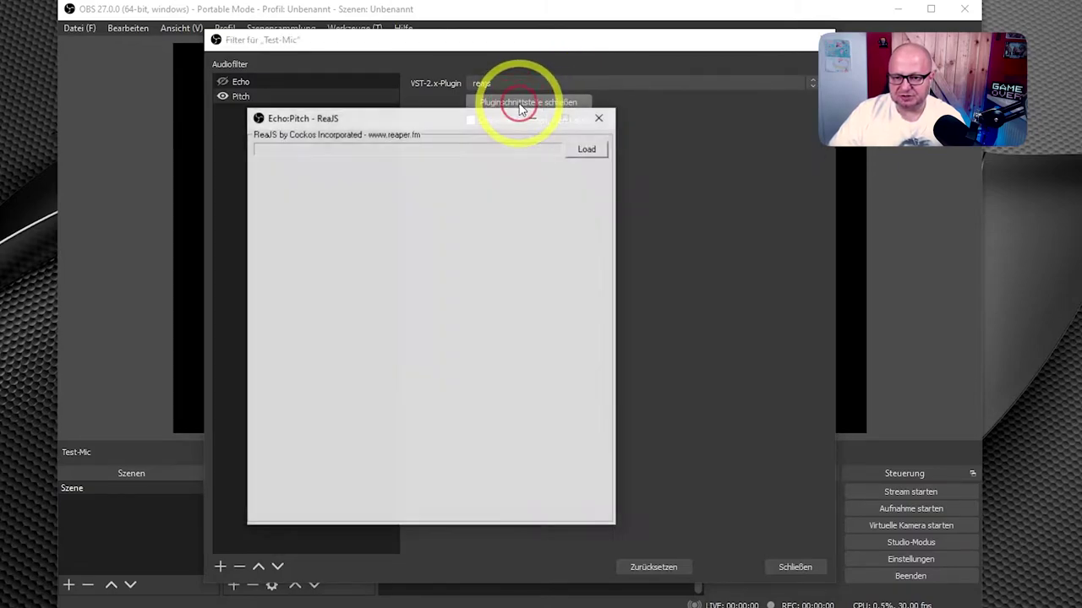
Load the superpitch effect from the pitch category into ReaJS
left_click(578, 150)
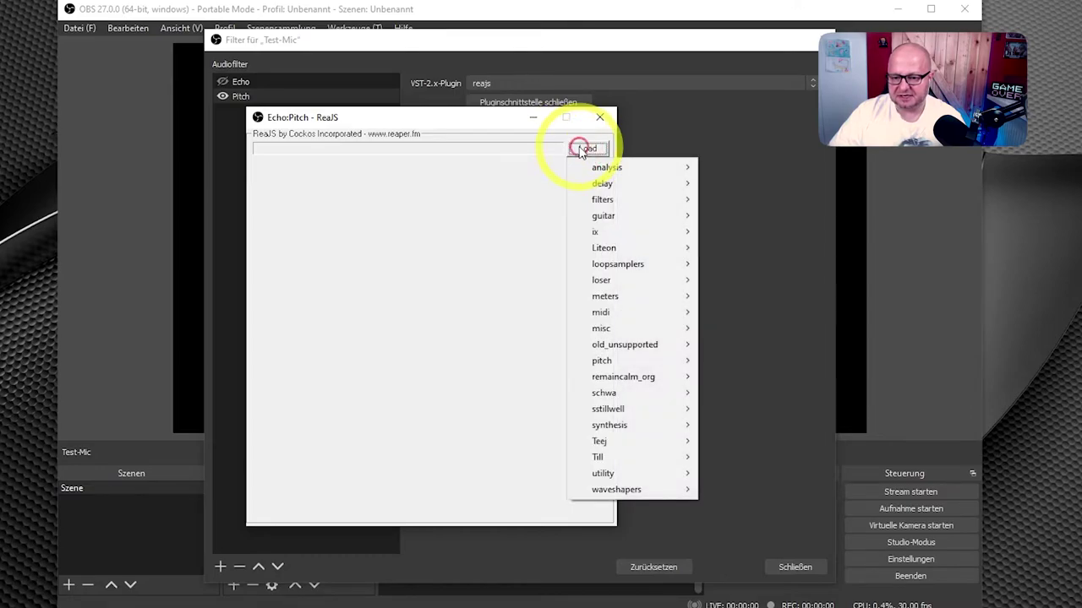
mouse_move(618, 361)
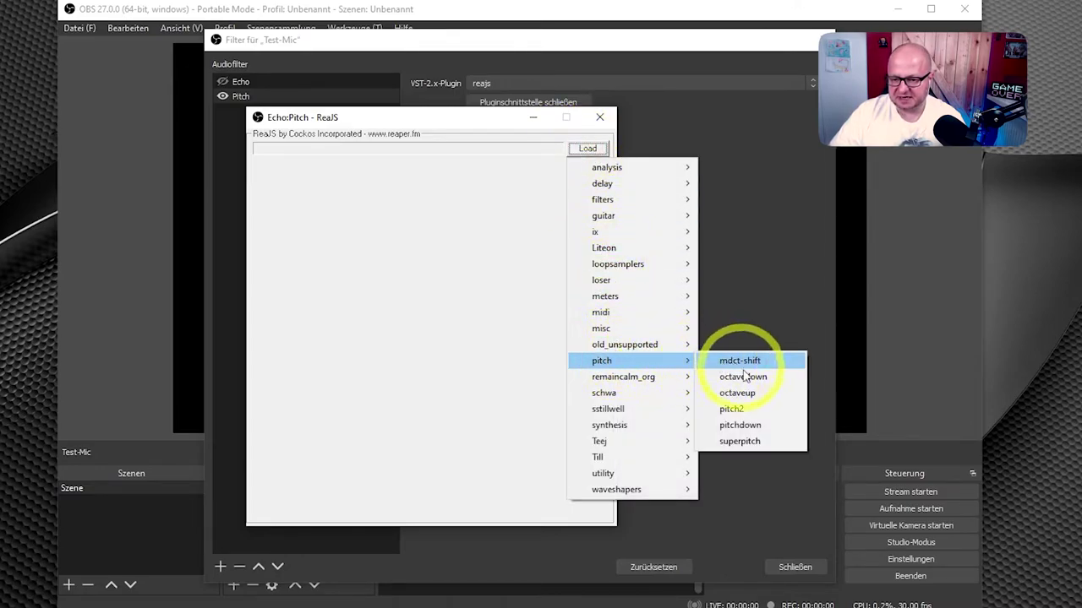
left_click(741, 442)
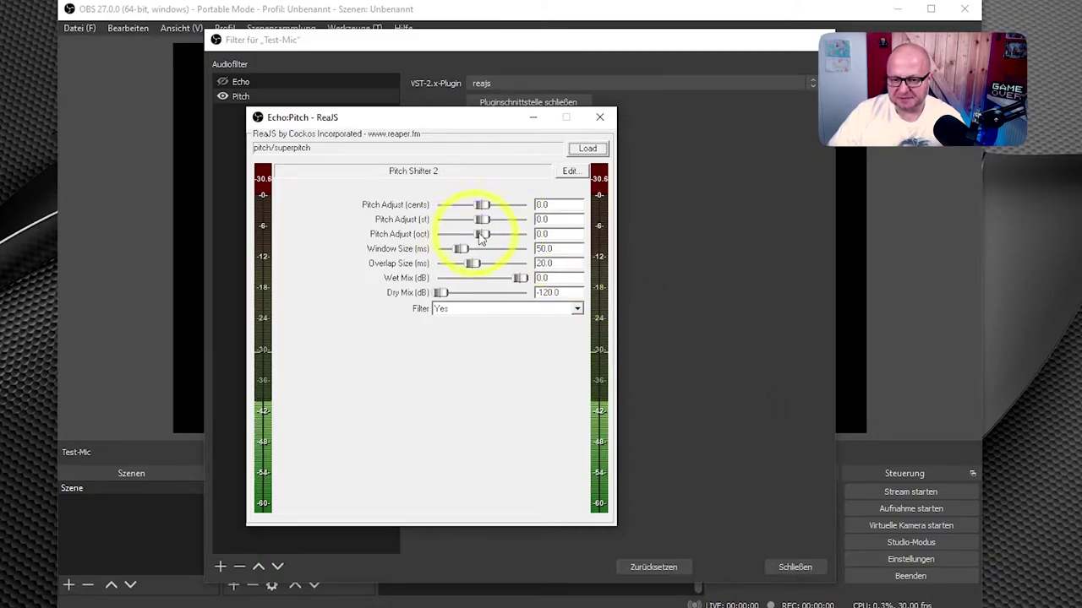
Set the octave pitch adjustment of the superpitch effect to 0.5
left_click_drag(484, 237, 490, 240)
double_click(545, 233)
type("0.5")
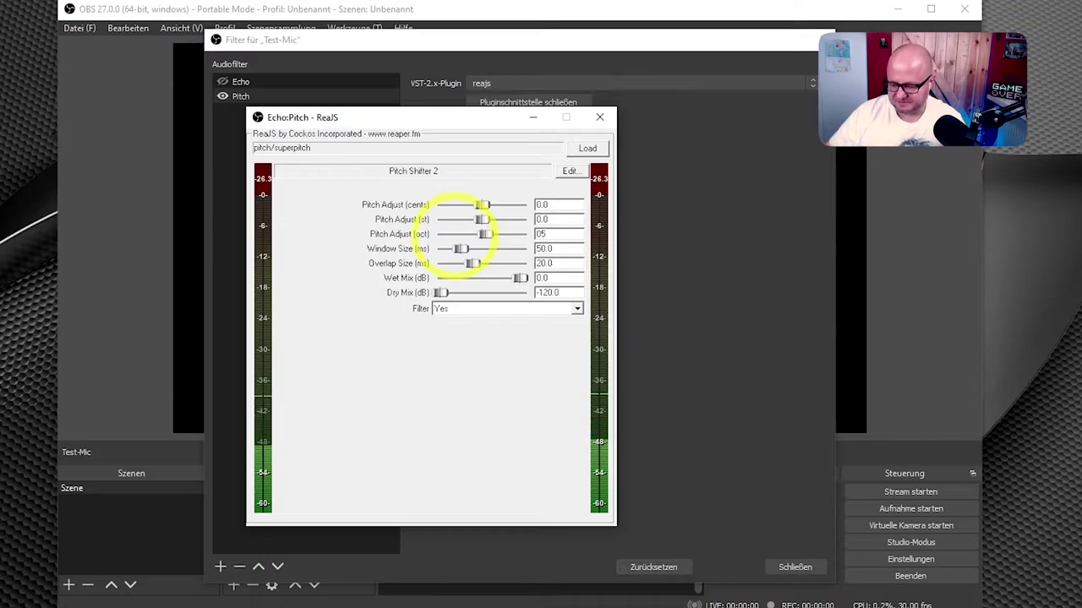
left_click(476, 415)
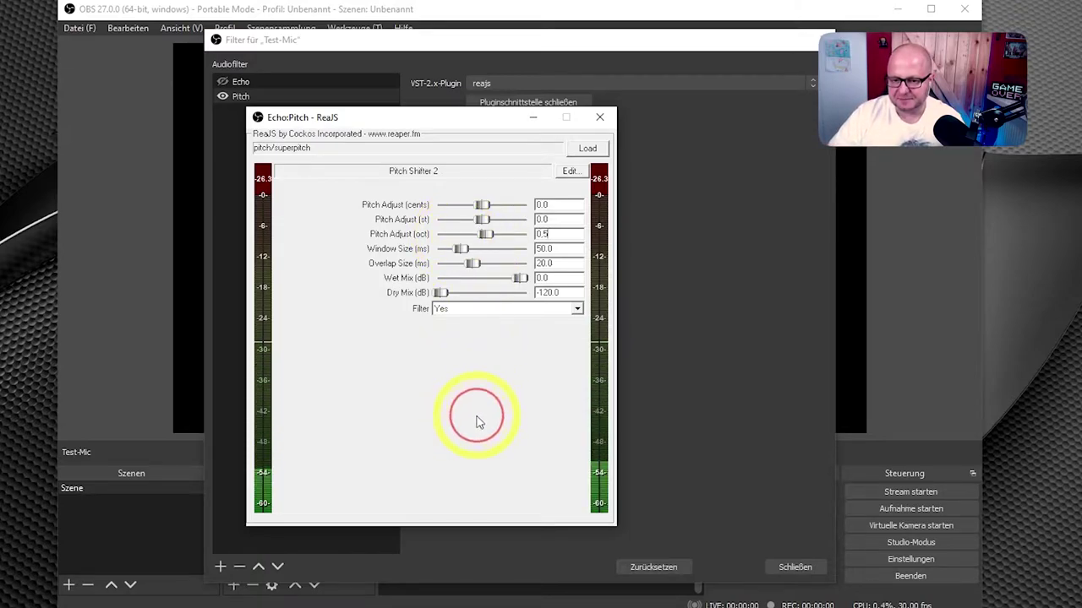
Raise the semitone pitch adjustment of the superpitch effect slightly above zero
left_click(483, 217)
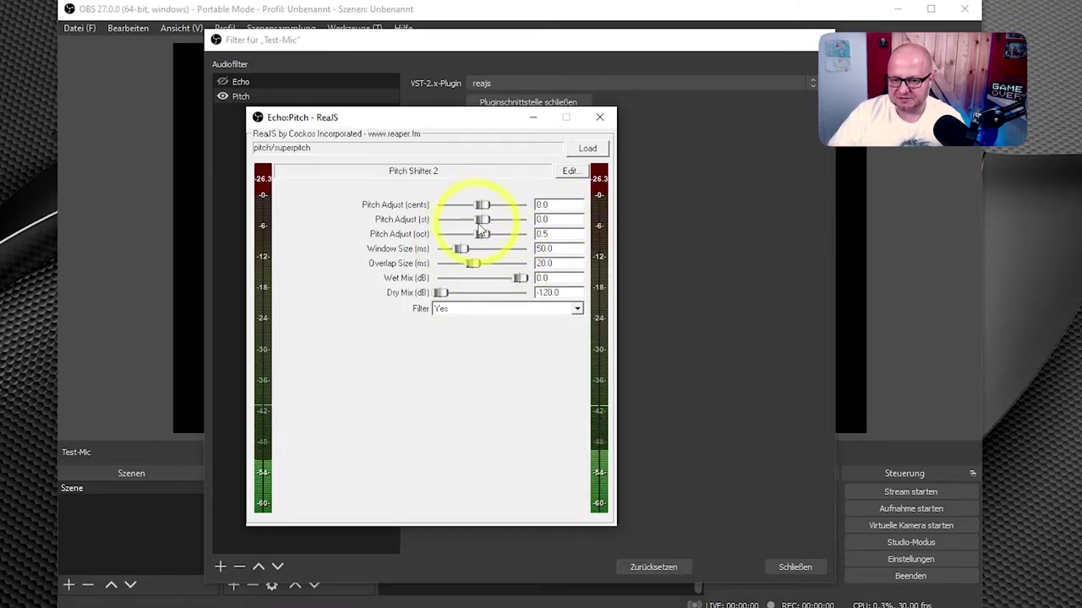
left_click(487, 218)
left_click_drag(488, 218, 501, 226)
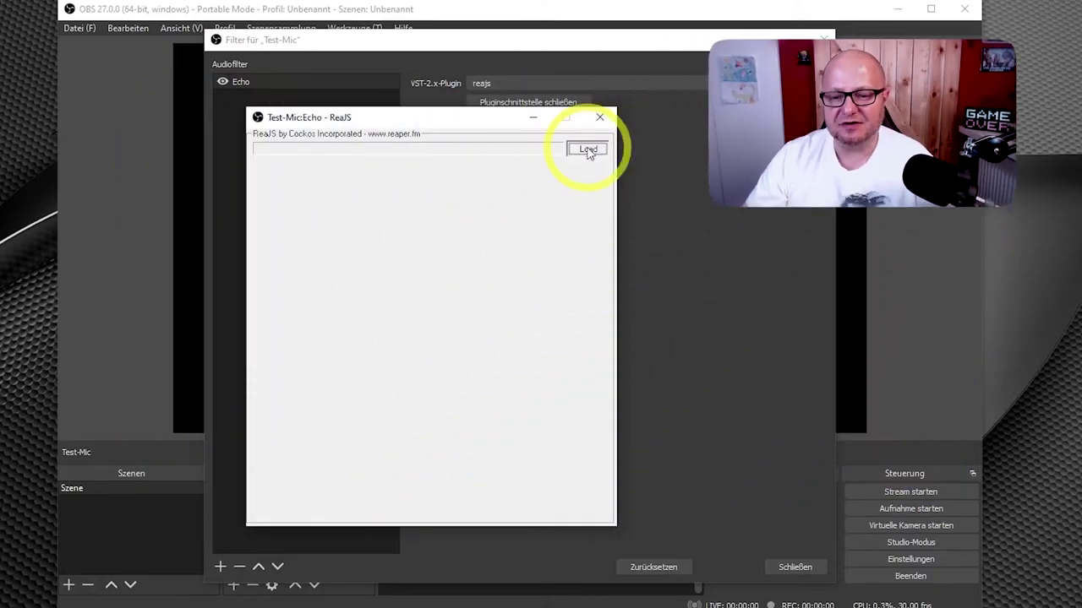
left_click(587, 148)
mouse_move(601, 183)
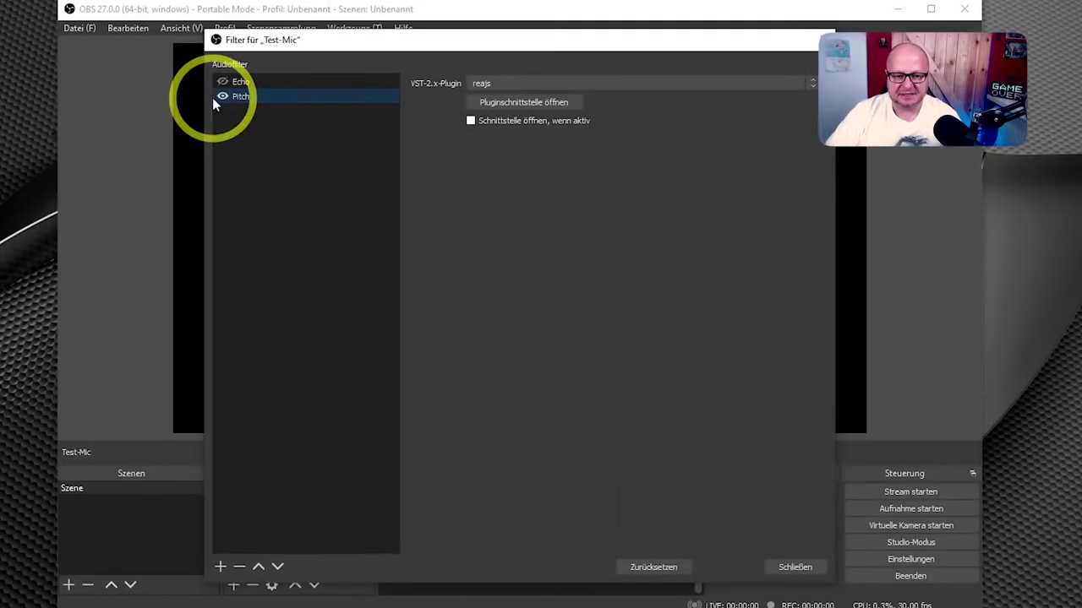
Disable the Pitch filter and close the filter settings of the Test-Mic source
left_click(222, 97)
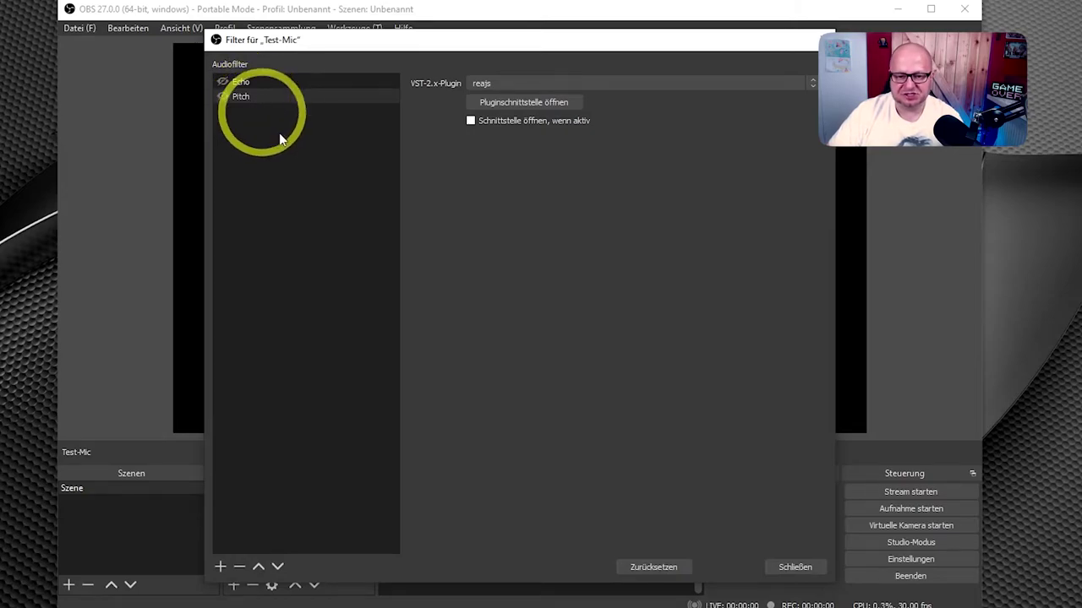
left_click(786, 573)
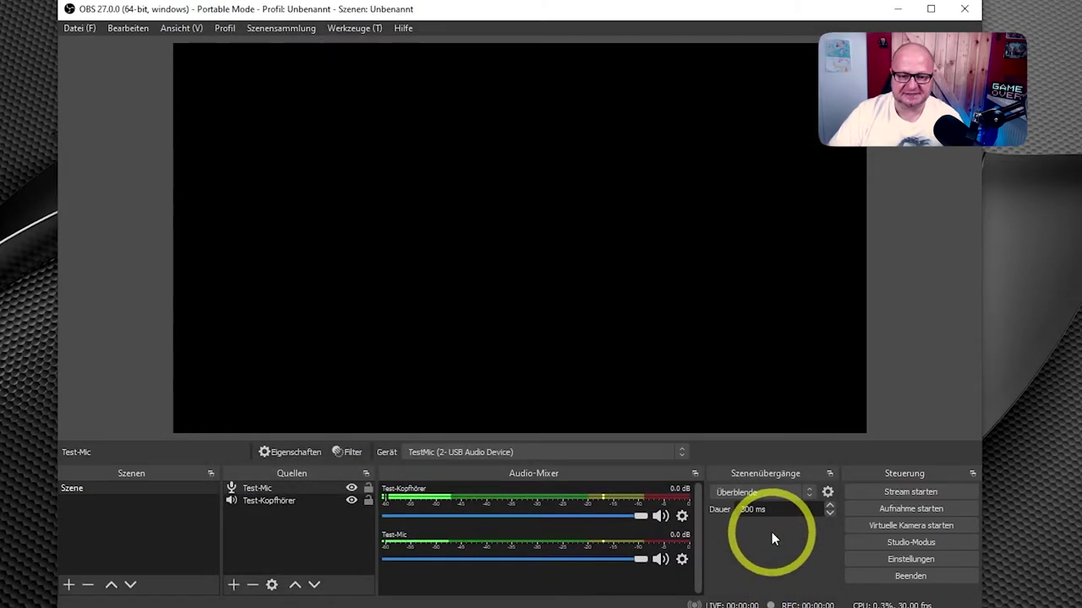